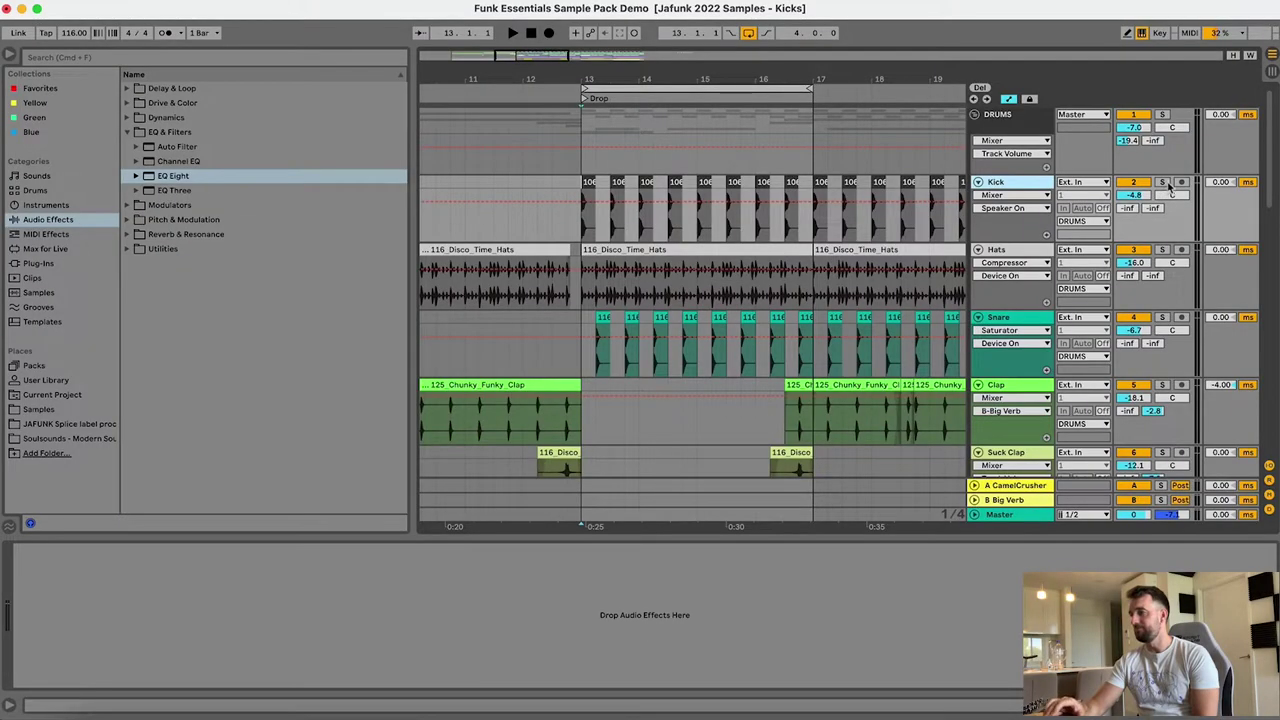
- Audition the Kick track in solo and examine its first clips closely at the Drop in bar 13
left_click(1164, 184)
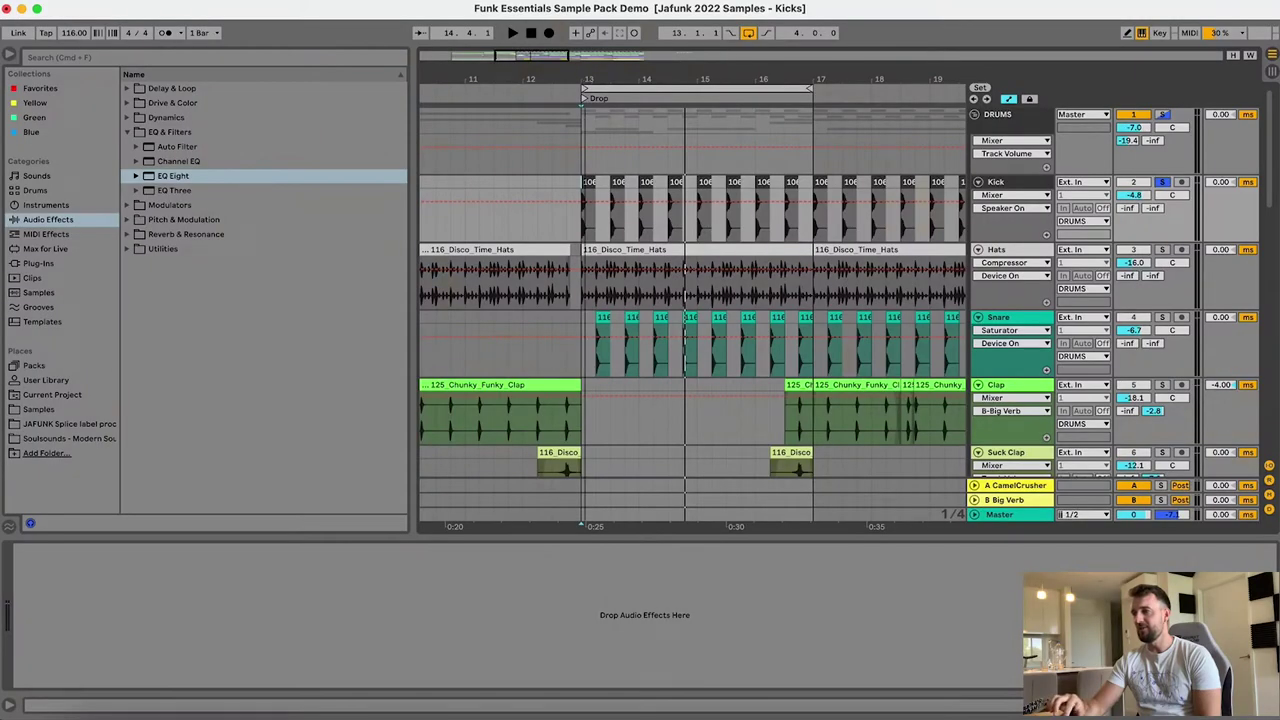
scroll(588, 167, "up", 10)
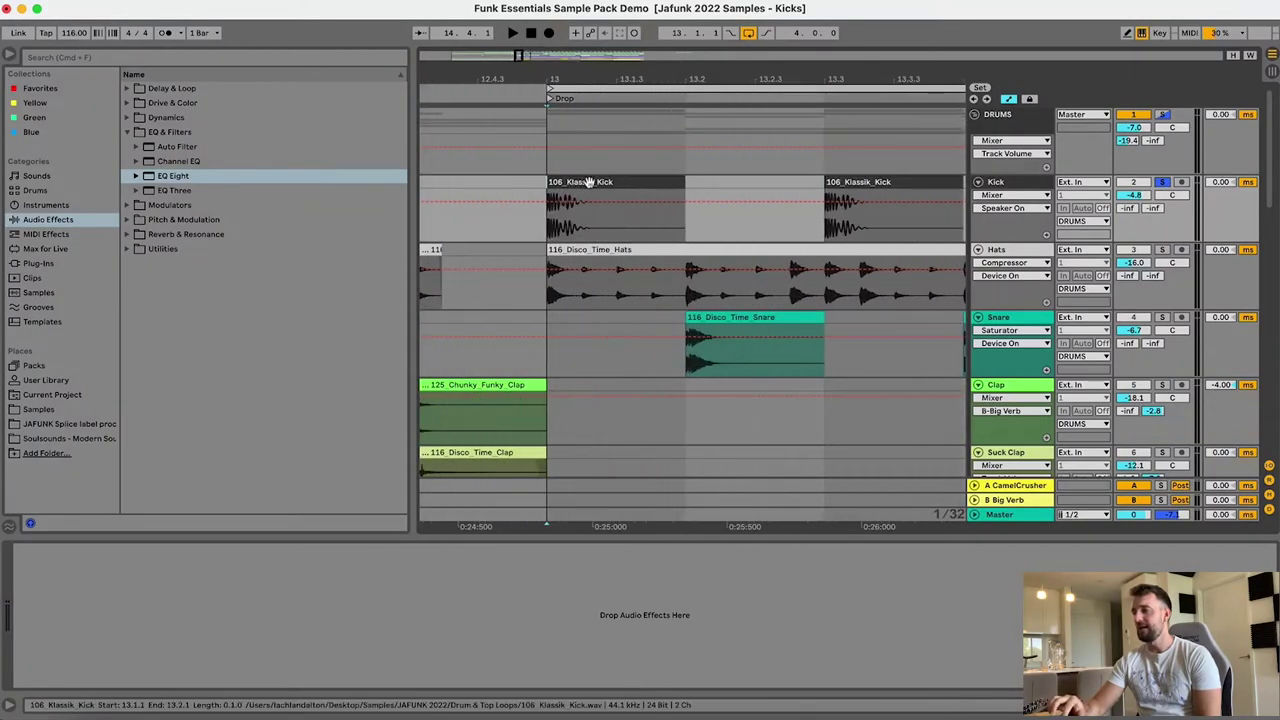
scroll(661, 470, "down", 3)
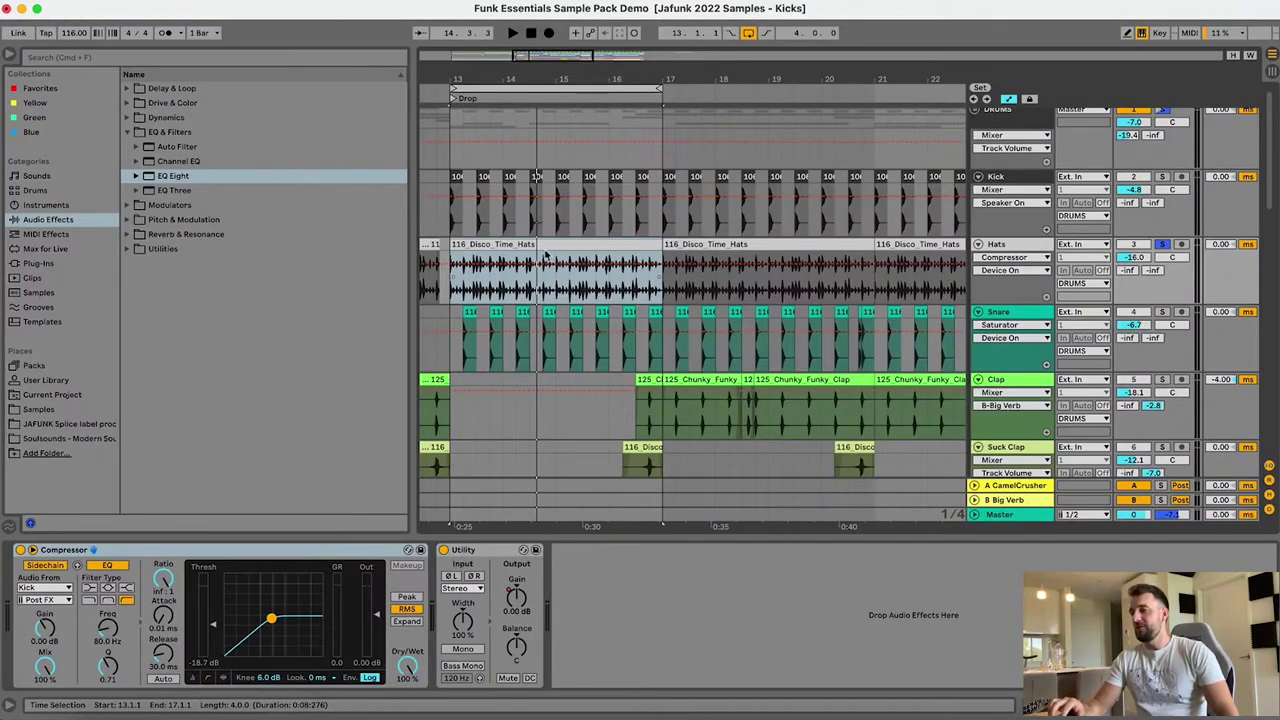
- Audition the soloed Hats track from its 116_Disco_Time_Hats clip at bar 13, alone and together with the Kick track
left_click(476, 246)
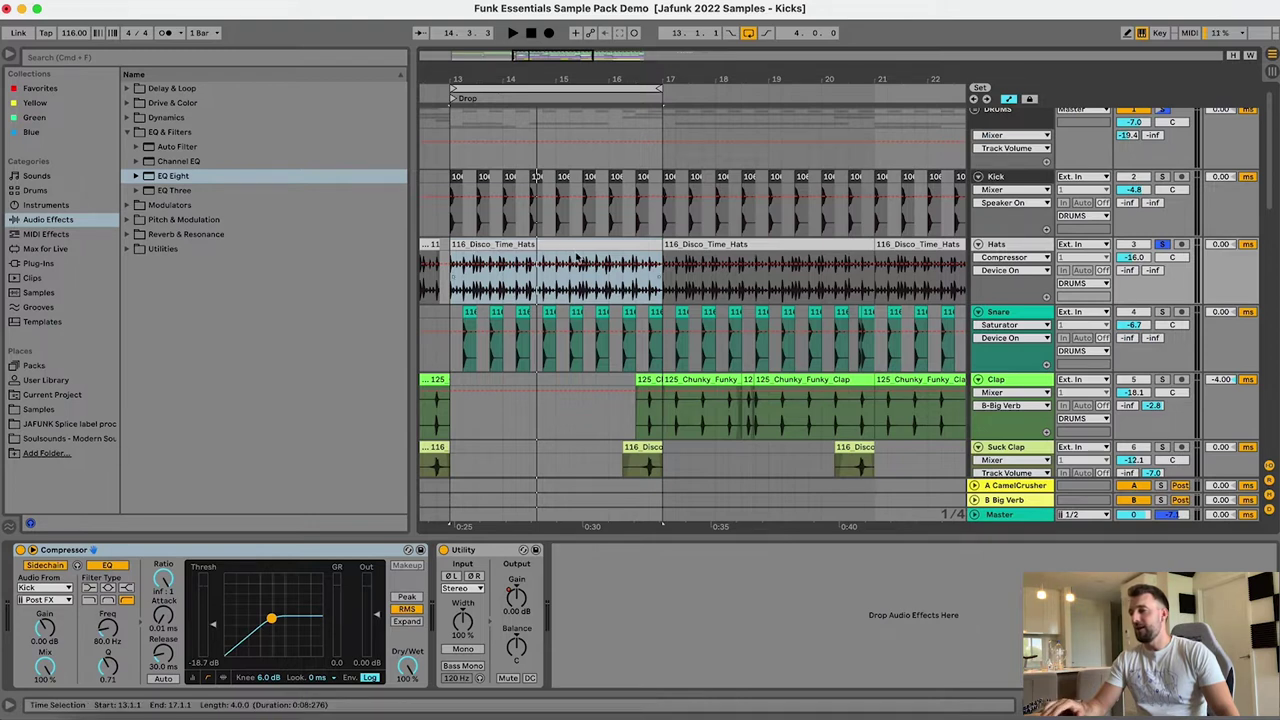
key("space")
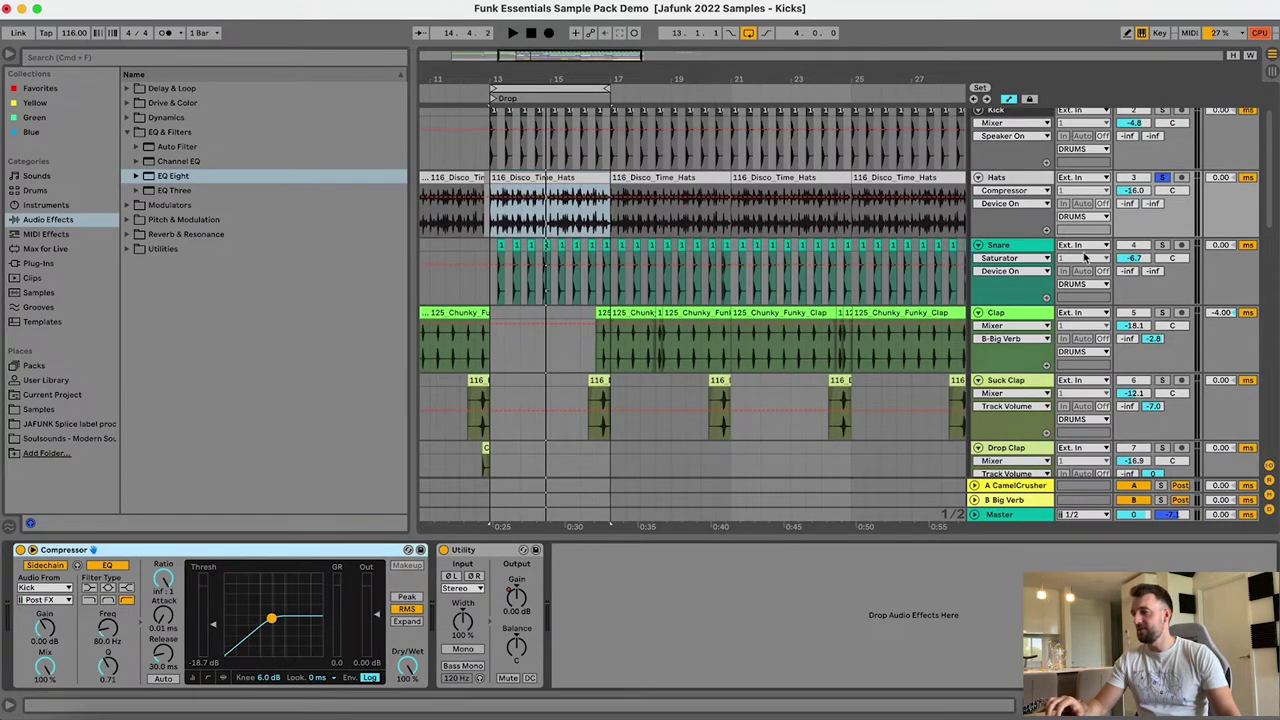
scroll(1120, 210, "up", 2)
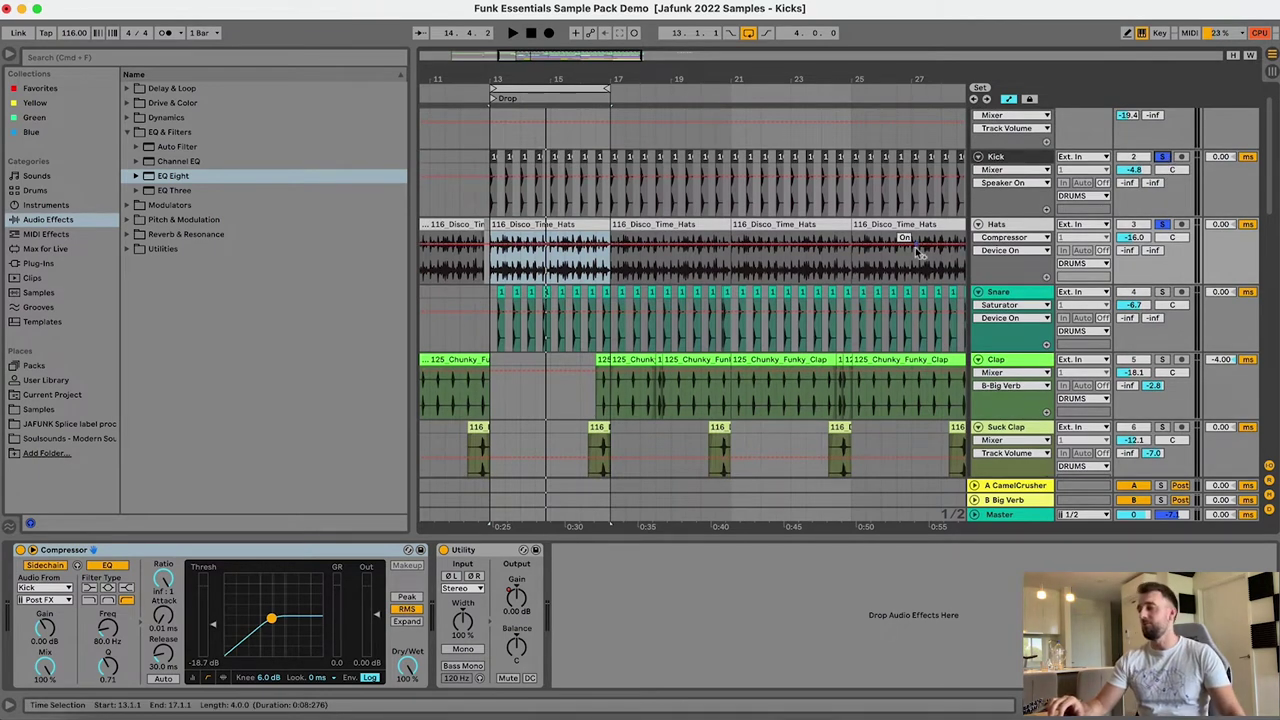
key("space")
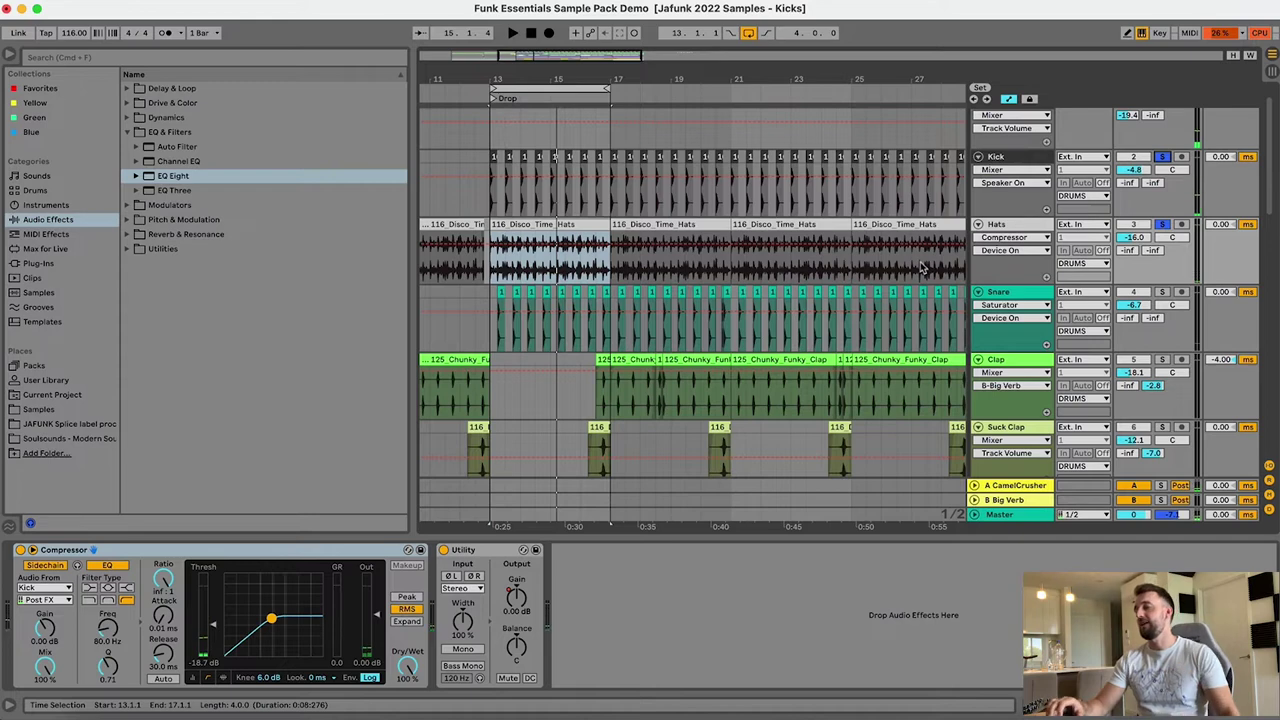
- Audition the Snare track in solo, starting playback from the Drop at bar 13
key("super+z")
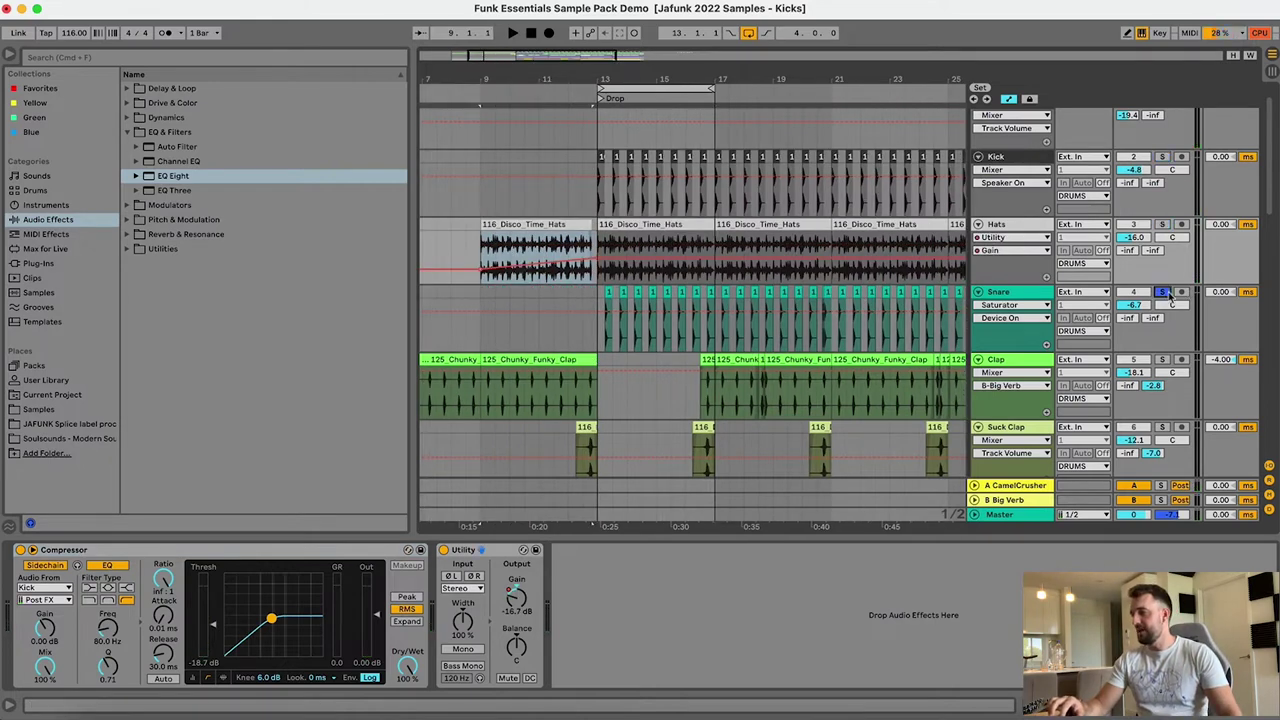
left_click(600, 335)
key("space")
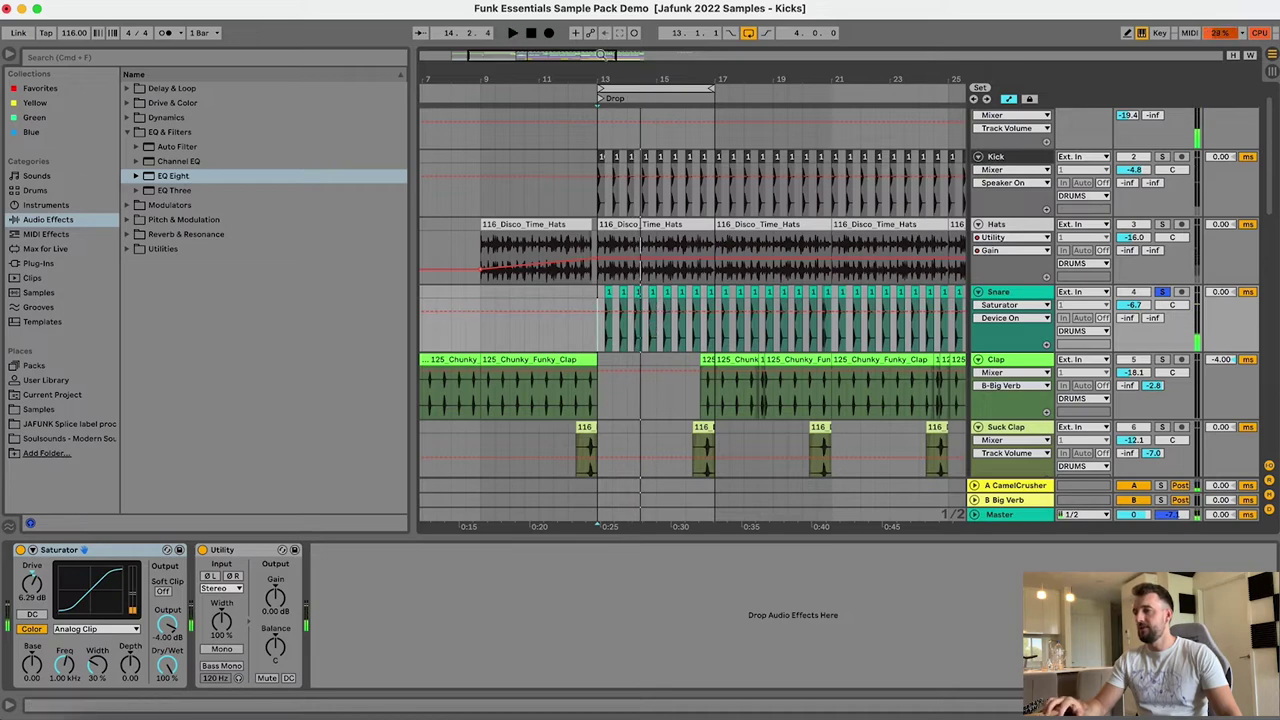
- Play from the first snare clip in bar 13 and compare the Snare track with its Saturator bypassed and active
scroll(606, 73, "up", 8)
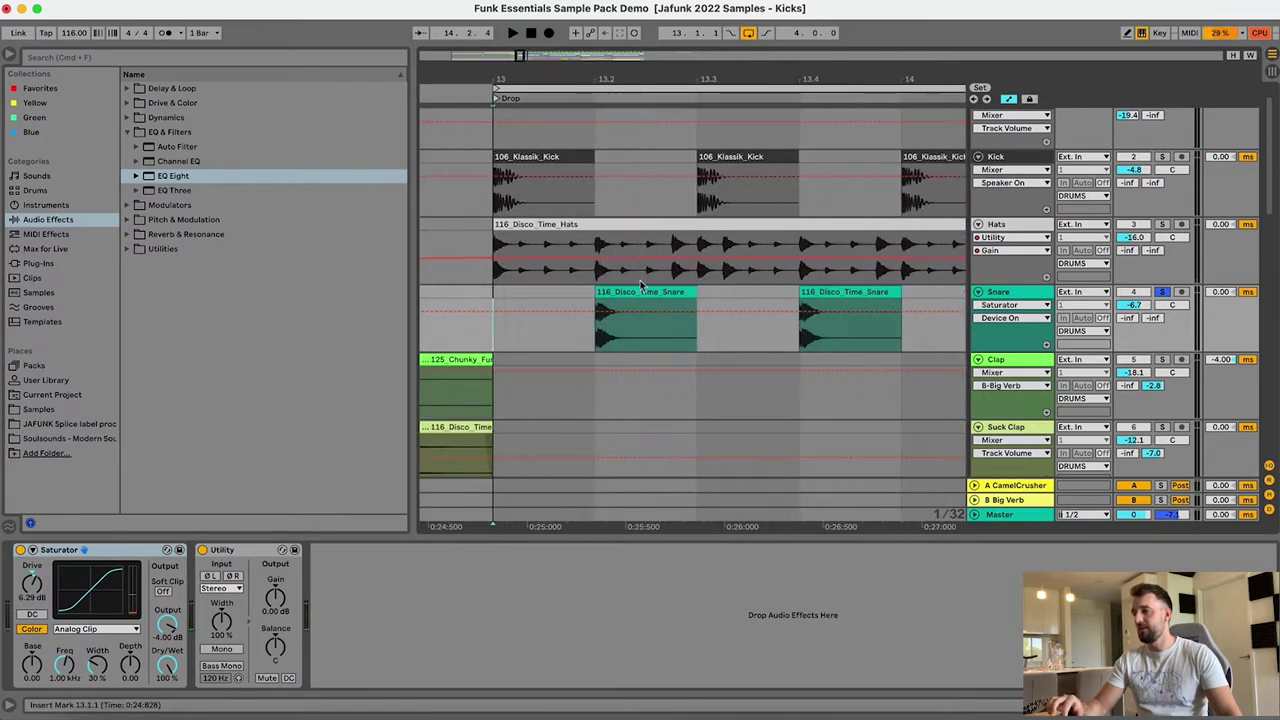
left_click(636, 291)
key("minus")
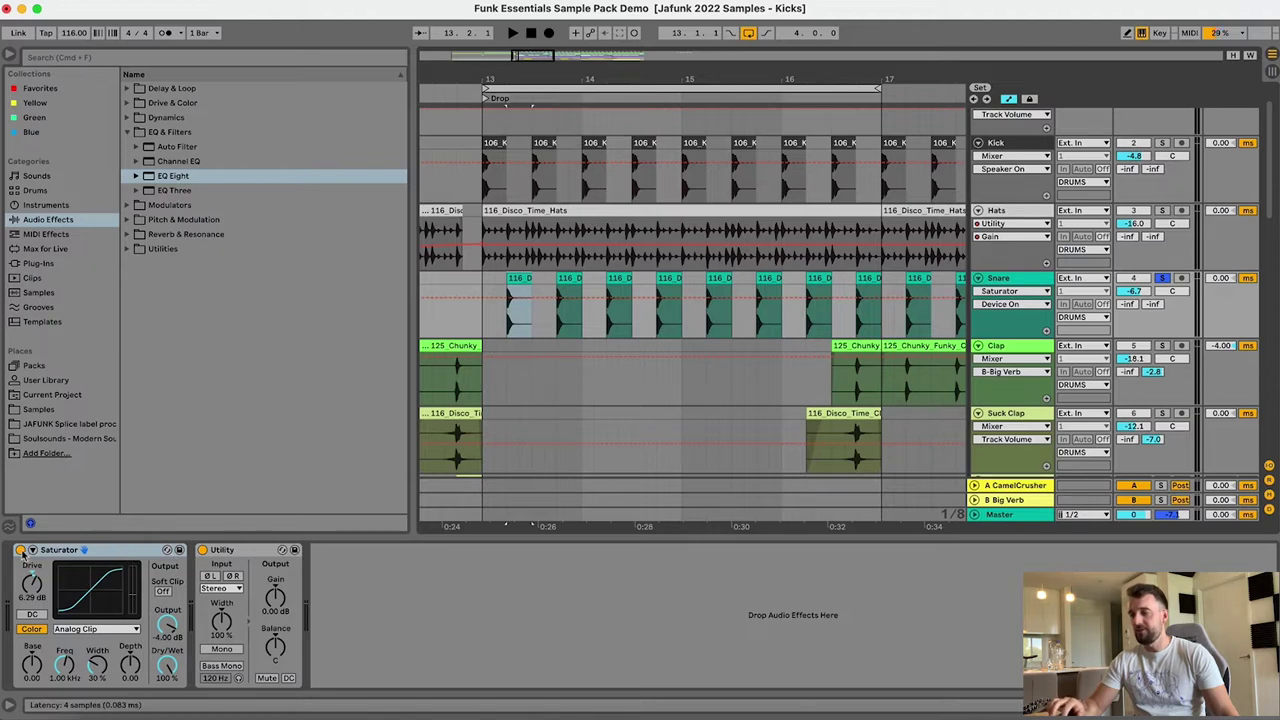
key("space")
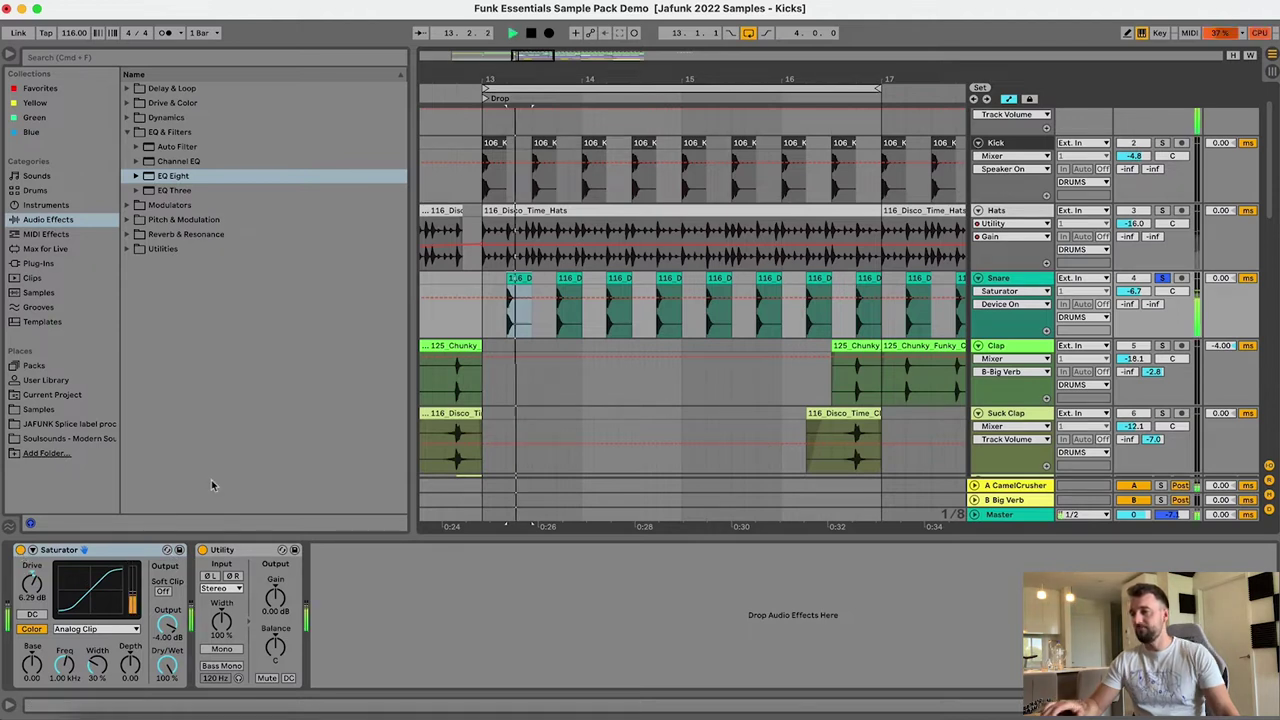
left_click(20, 550)
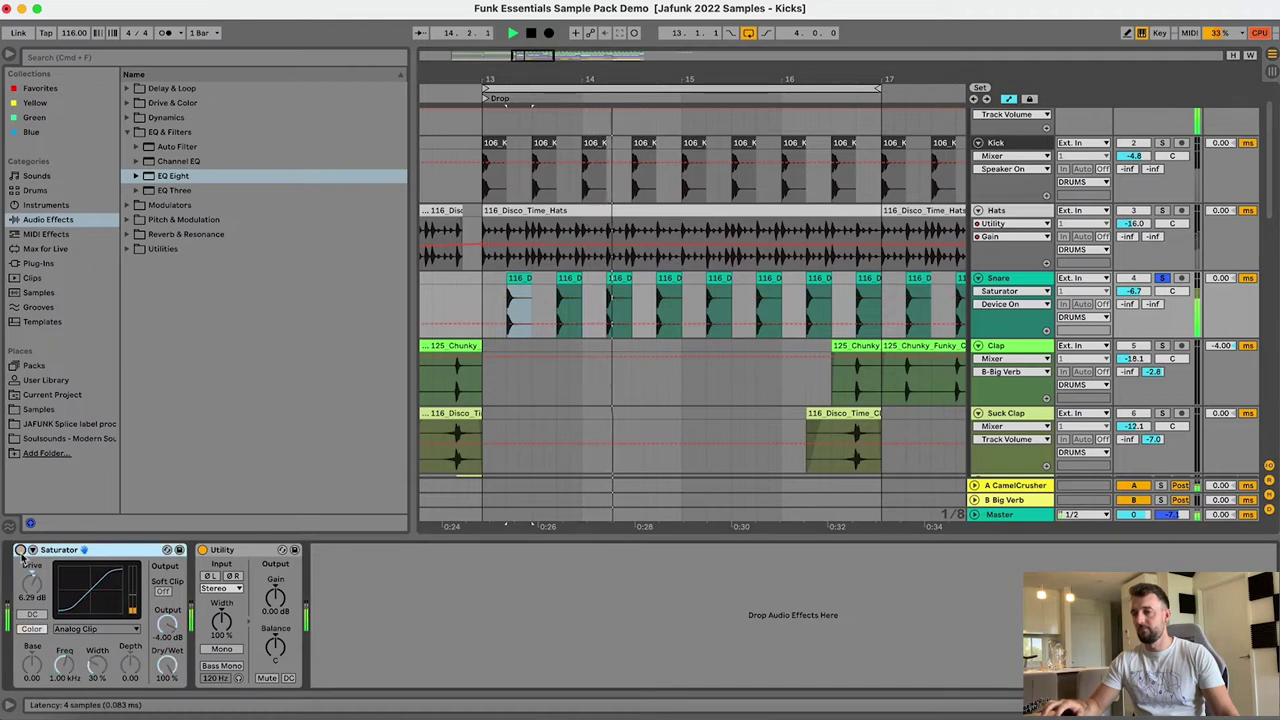
left_click(20, 551)
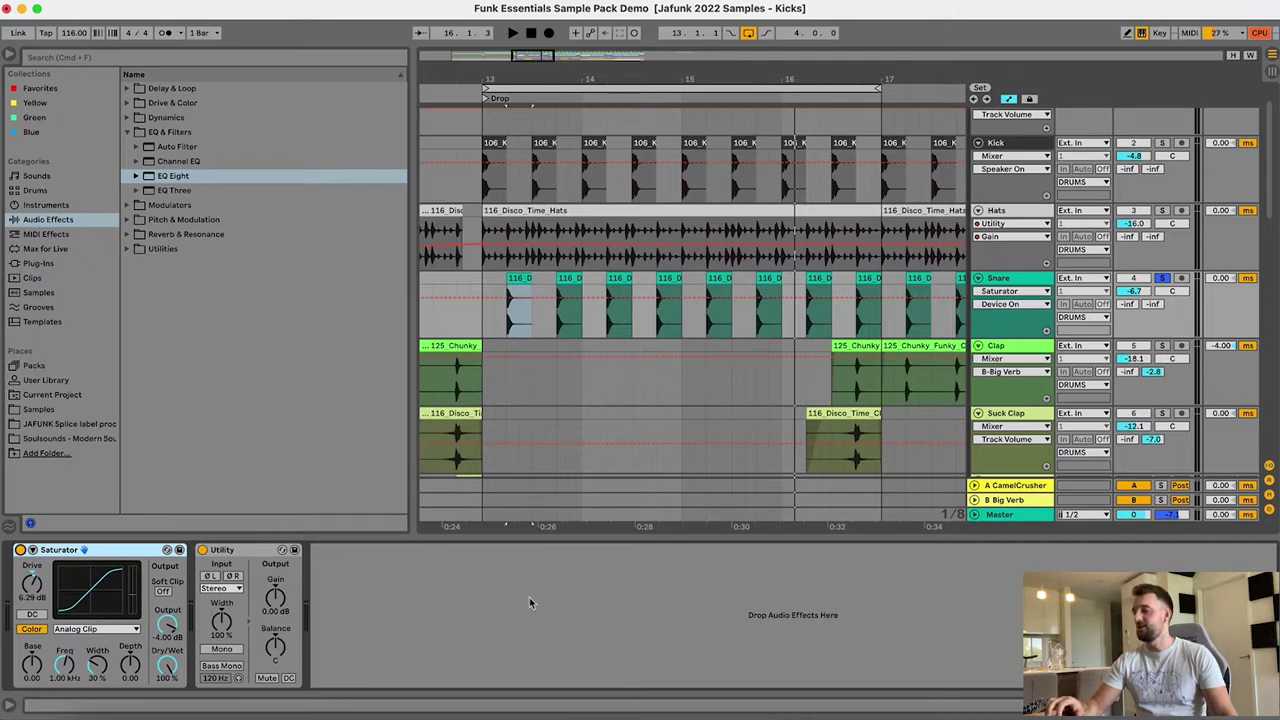
- Solo the Kick and Hats tracks alongside the Snare and audition the three together
scroll(568, 495, "down", 2)
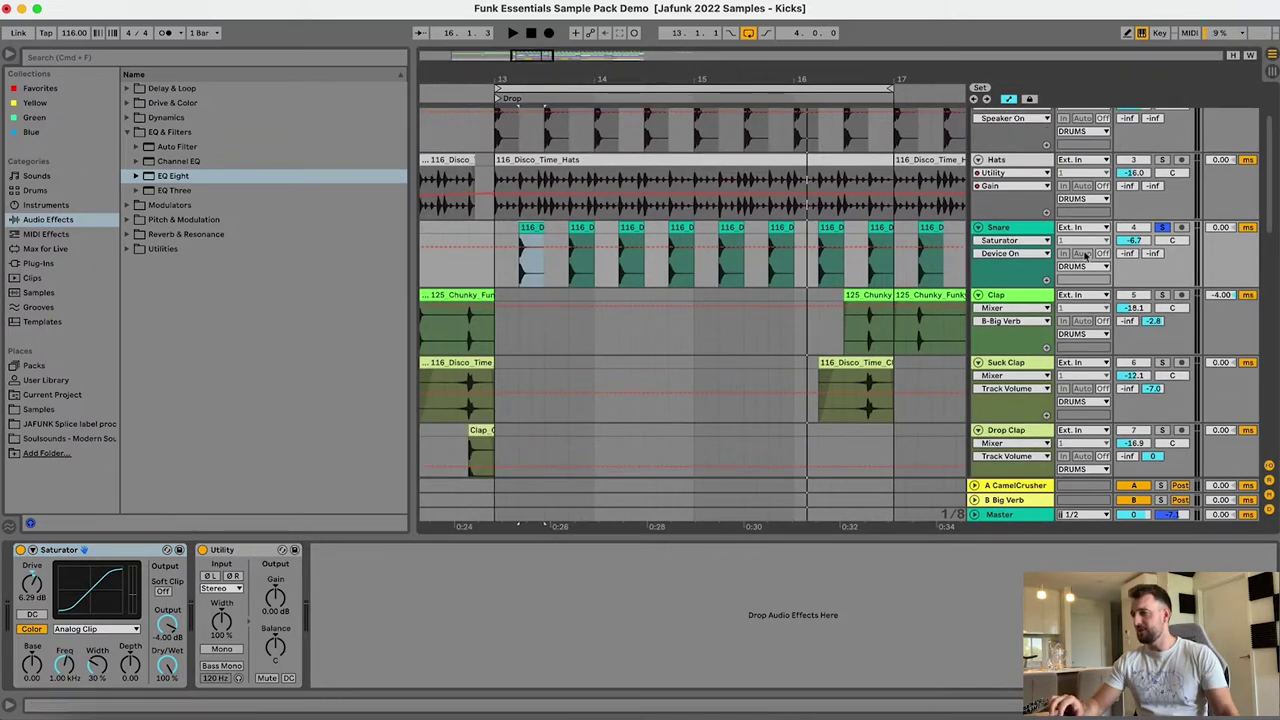
scroll(1090, 230, "up", 2)
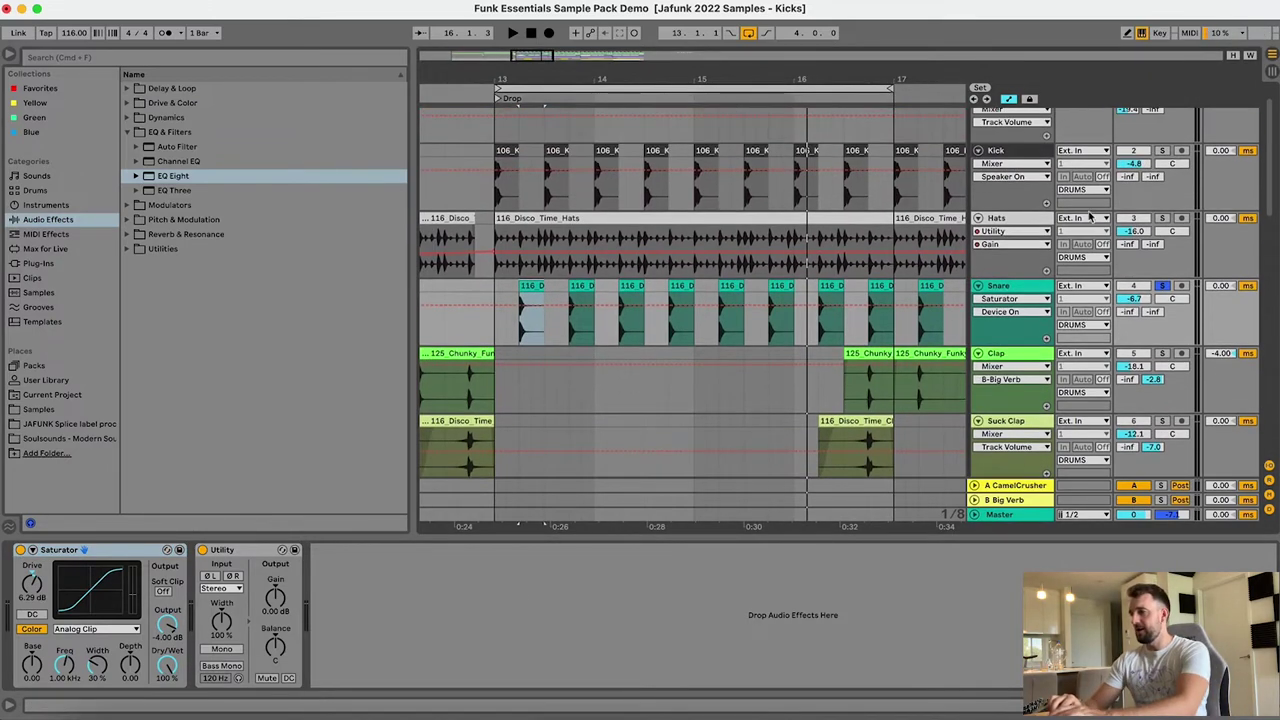
left_click(1163, 150)
key("space")
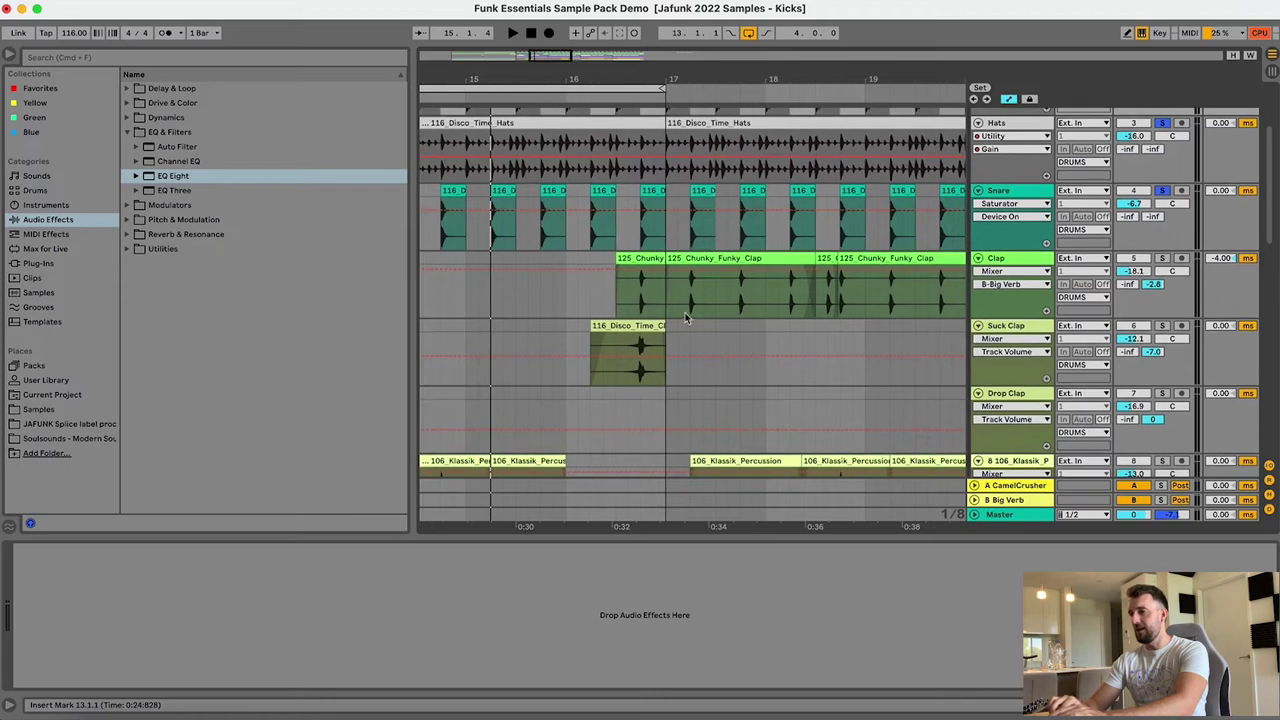
- Loop the four bars from bar 17 and audition the Clap track in solo together with the other soloed drum tracks
left_click(668, 307)
left_click_drag(688, 72, 729, 73)
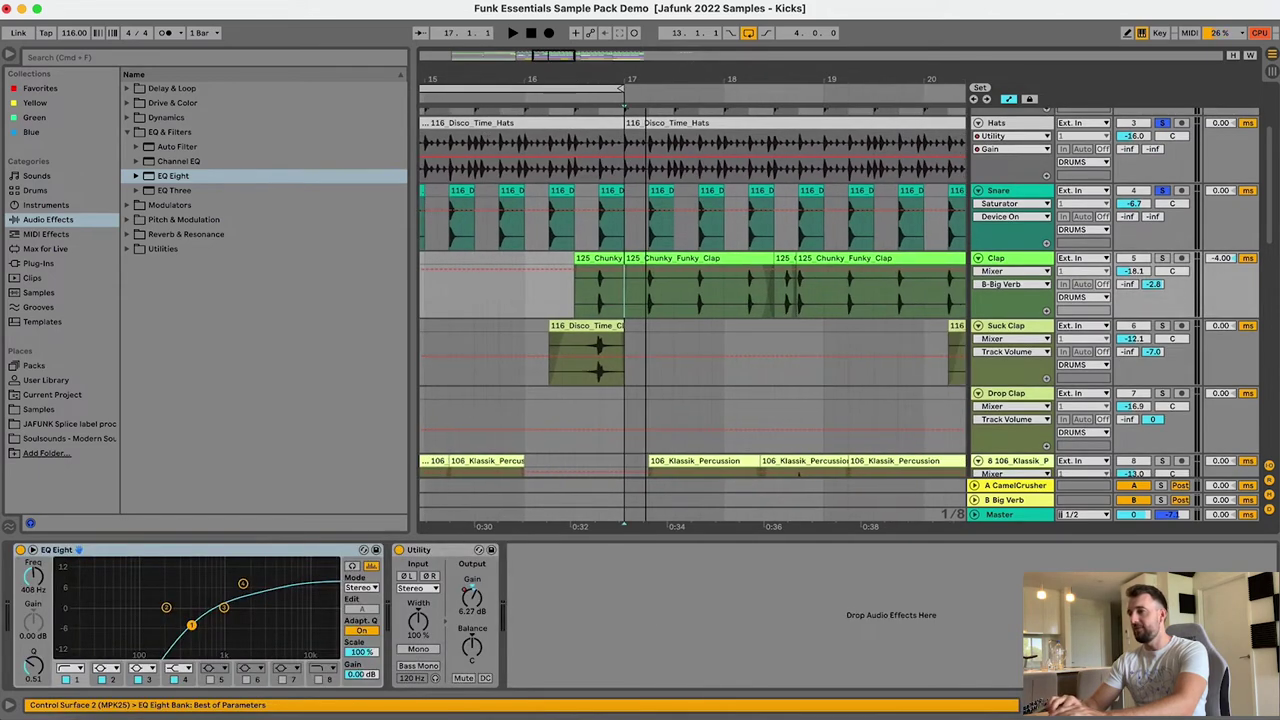
key("space")
left_click(1163, 258)
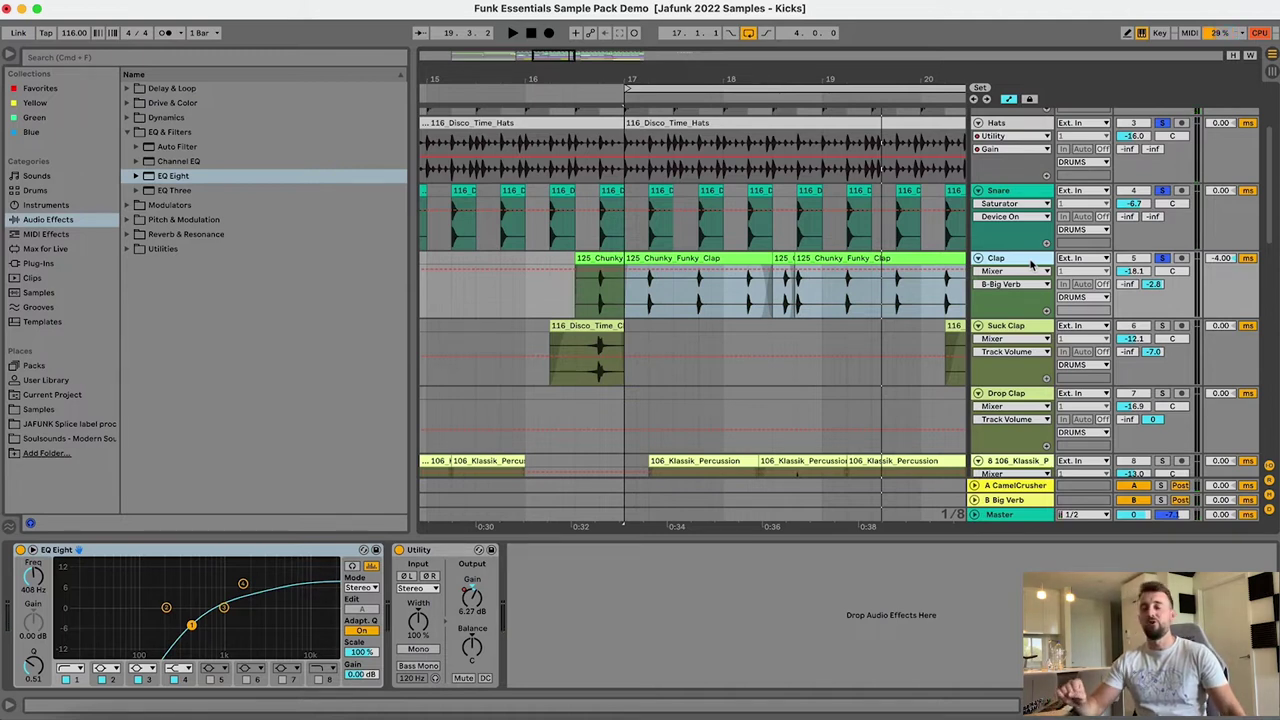
- Examine the ValhallaVintageVerb settings on the B Big Verb return track and close the plug-in window
left_click(1032, 500)
left_click(45, 550)
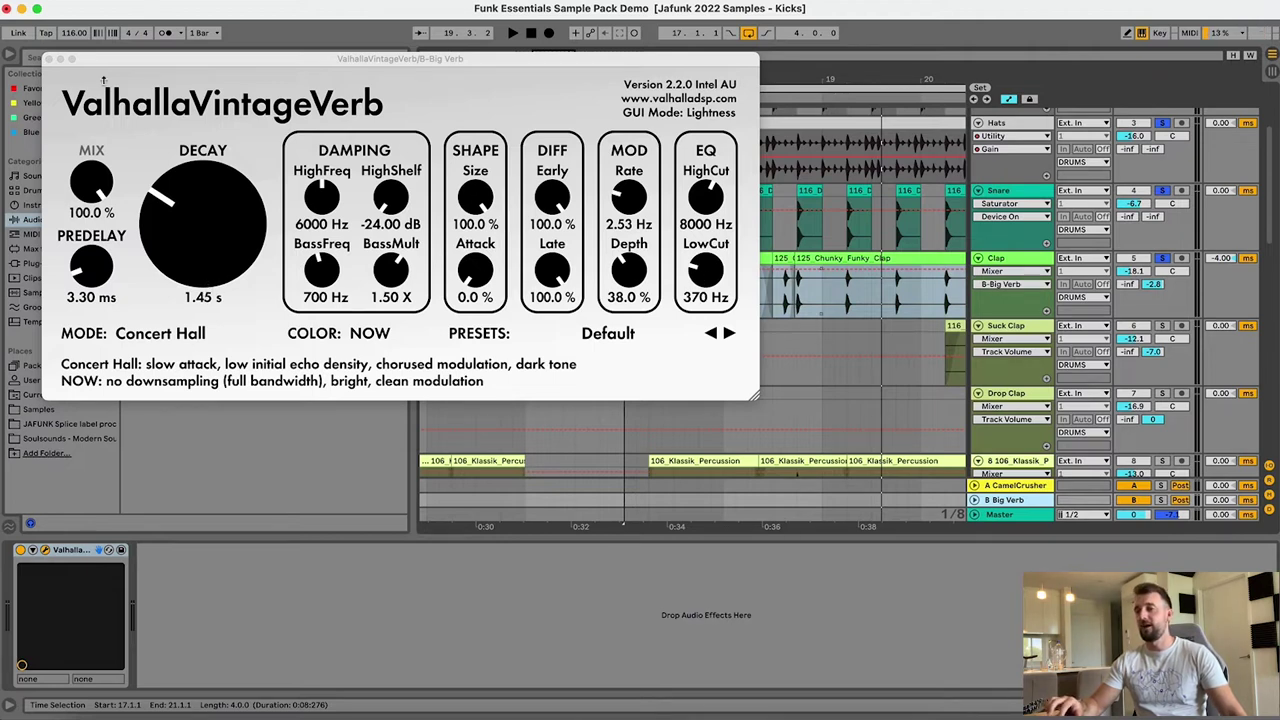
left_click(48, 60)
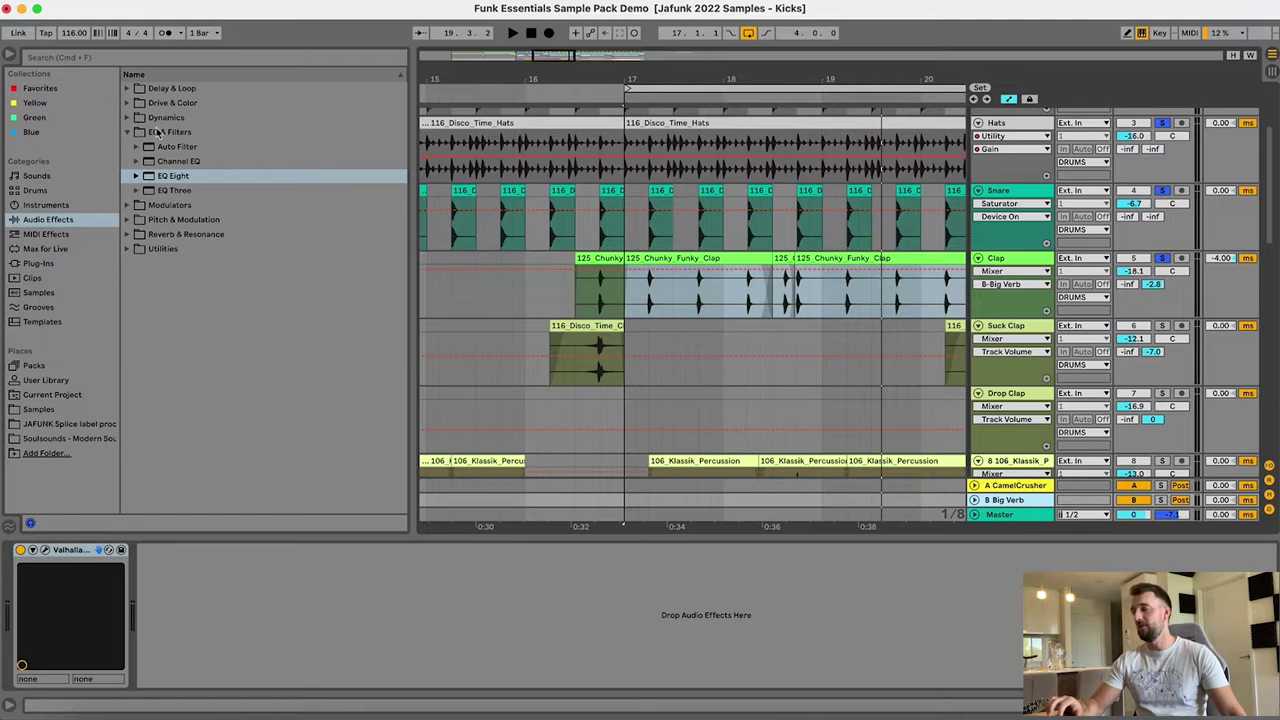
- Play the loop from bar 17 and compare the Clap track with its EQ Eight bypassed and active
left_click(824, 402)
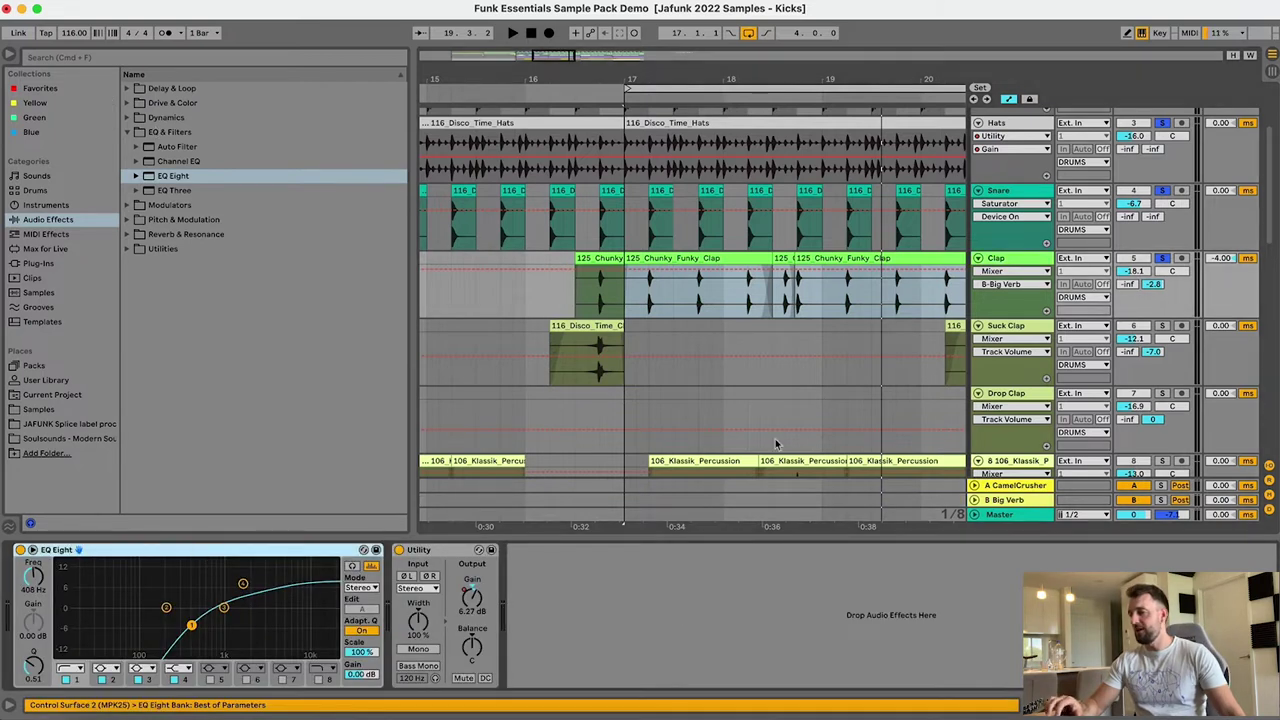
left_click(1016, 260)
key("space")
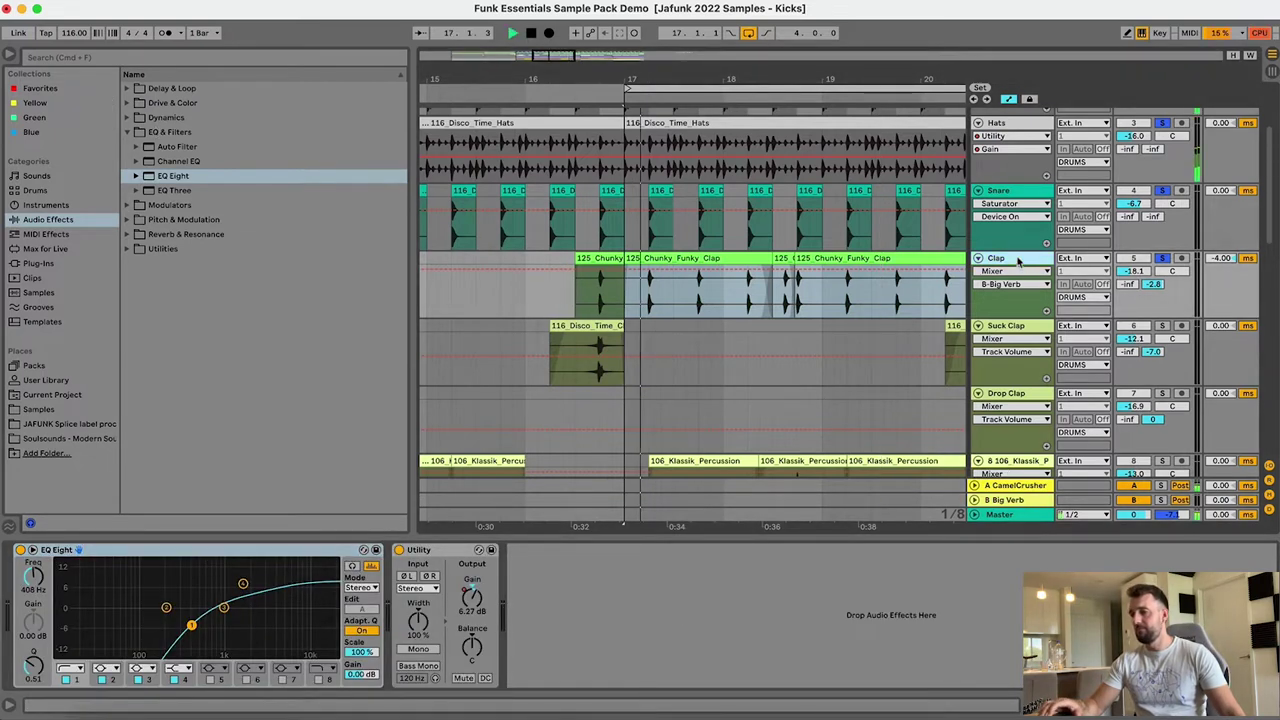
left_click(20, 550)
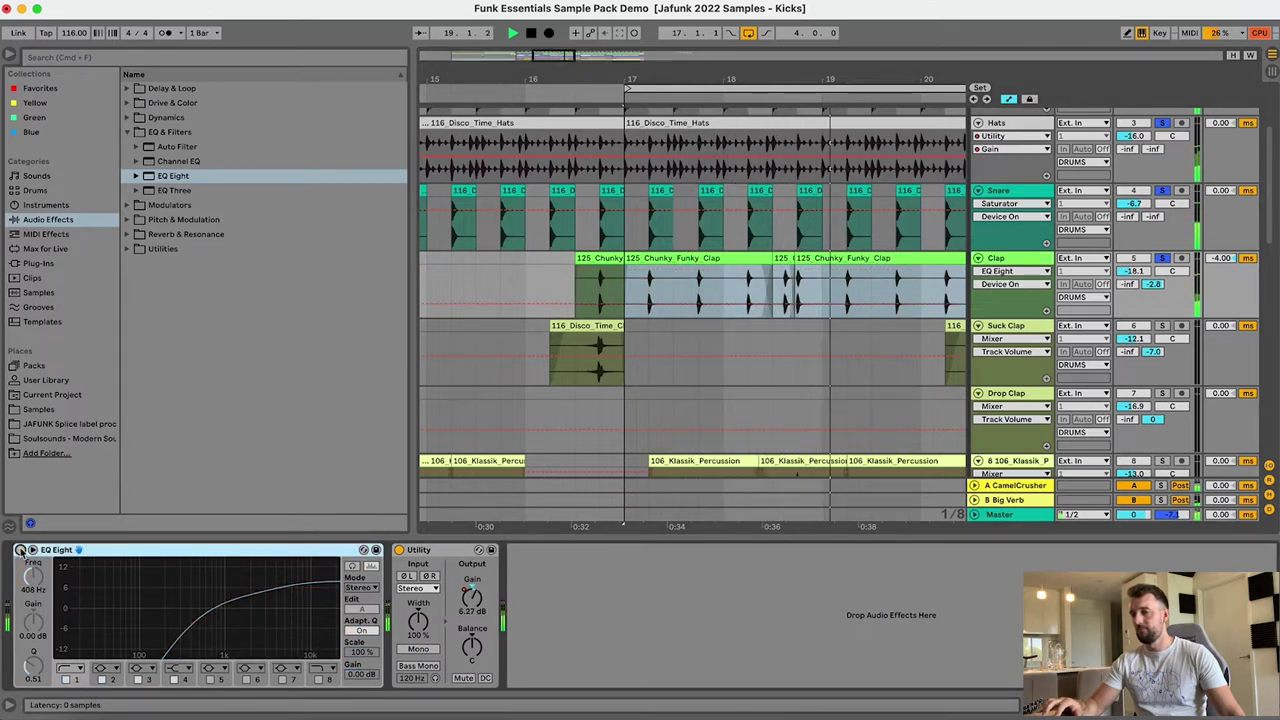
left_click(20, 550)
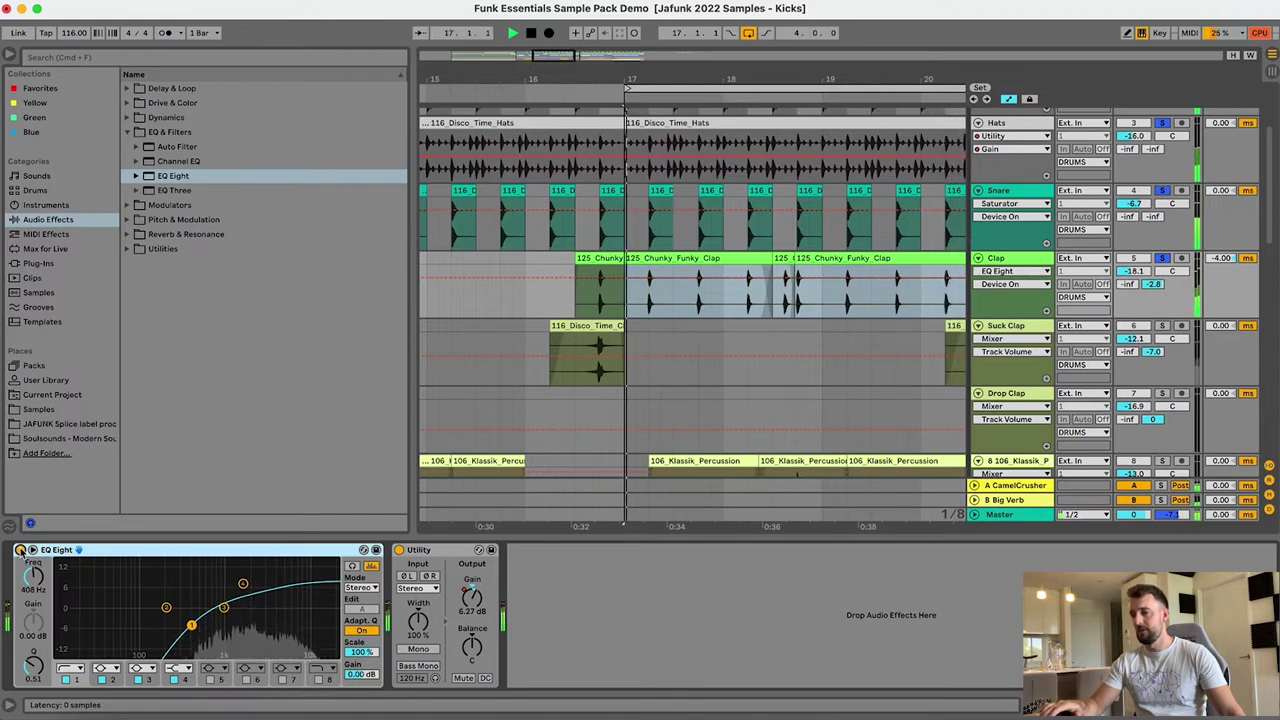
- Solo the 106_Klassik percussion track and audition it from its first clip at 13.2.1
left_click_drag(716, 74, 675, 78)
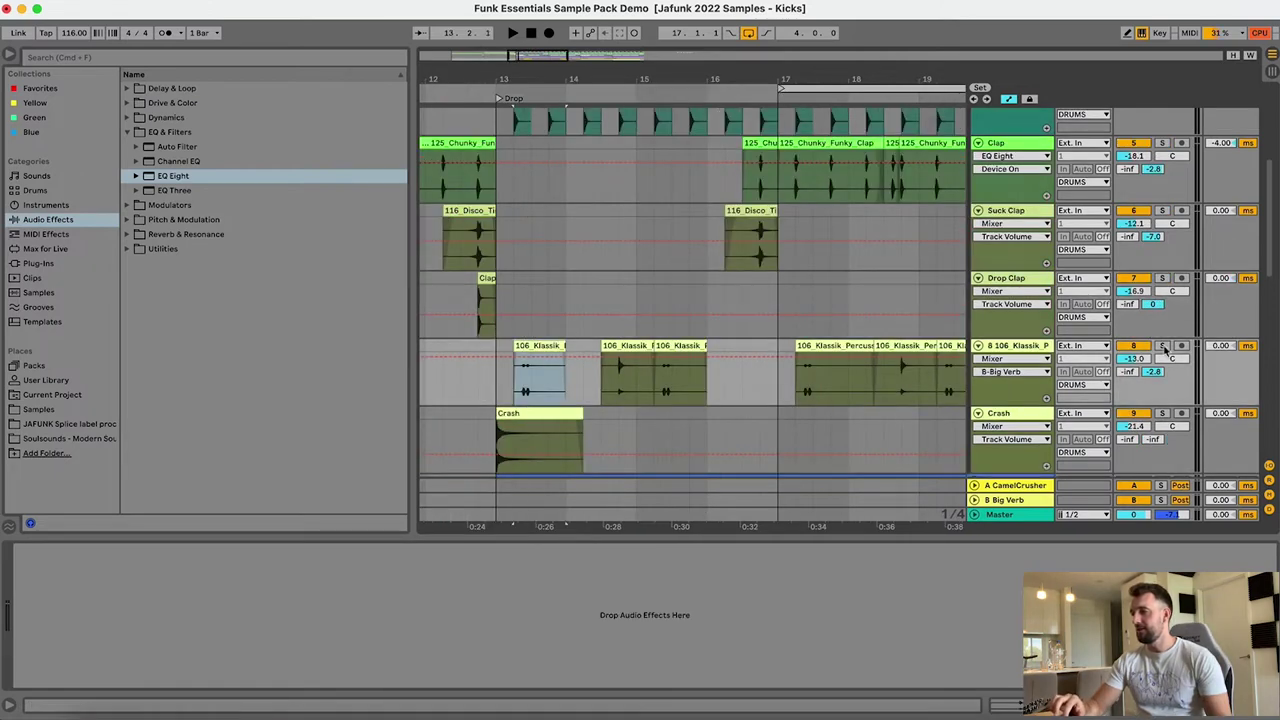
left_click(1162, 346)
left_click_drag(532, 80, 493, 393)
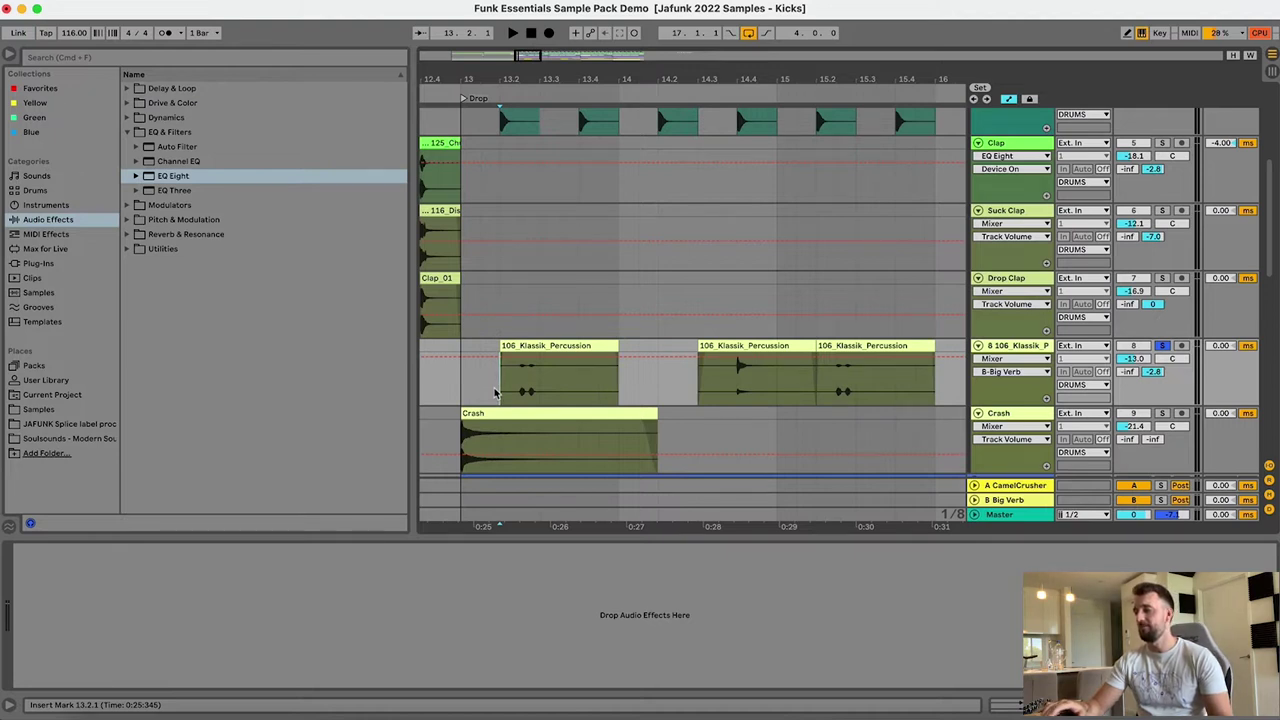
key("space")
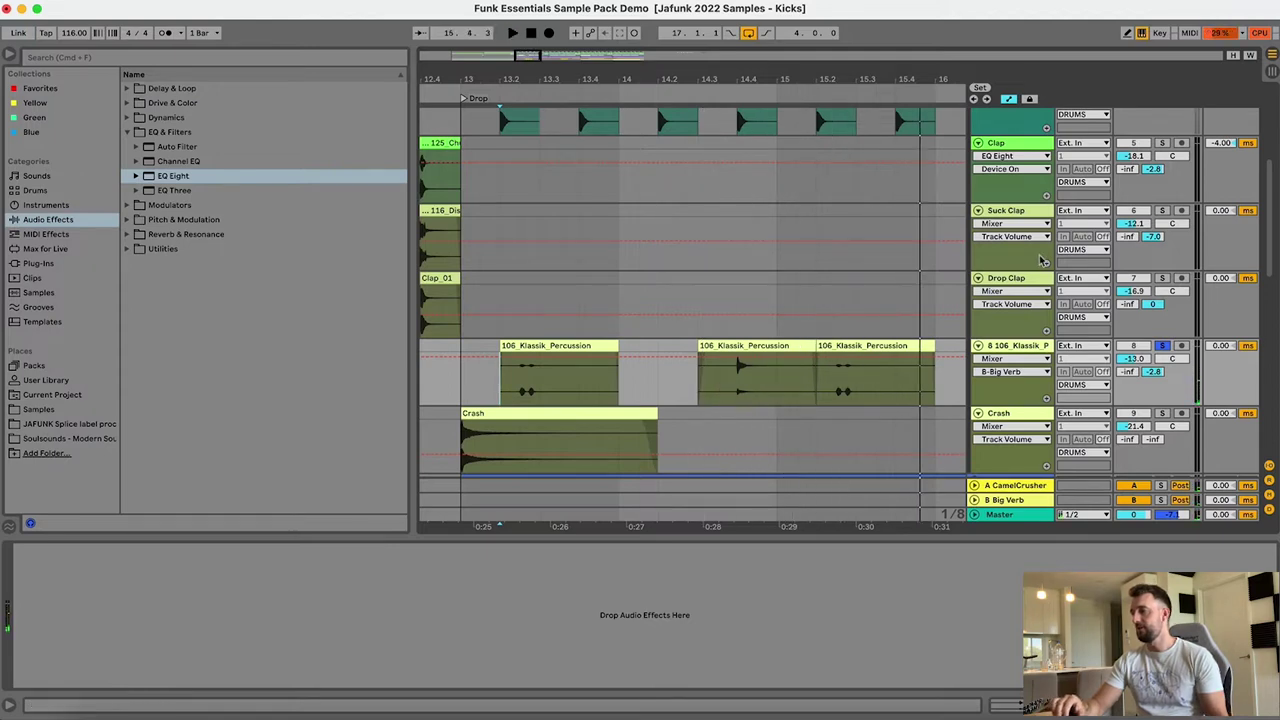
- Audition the percussion clips together with the other drum tracks and place the playback start just before them in bar 13
scroll(1040, 260, "up", 5)
scroll(1040, 260, "down", 5)
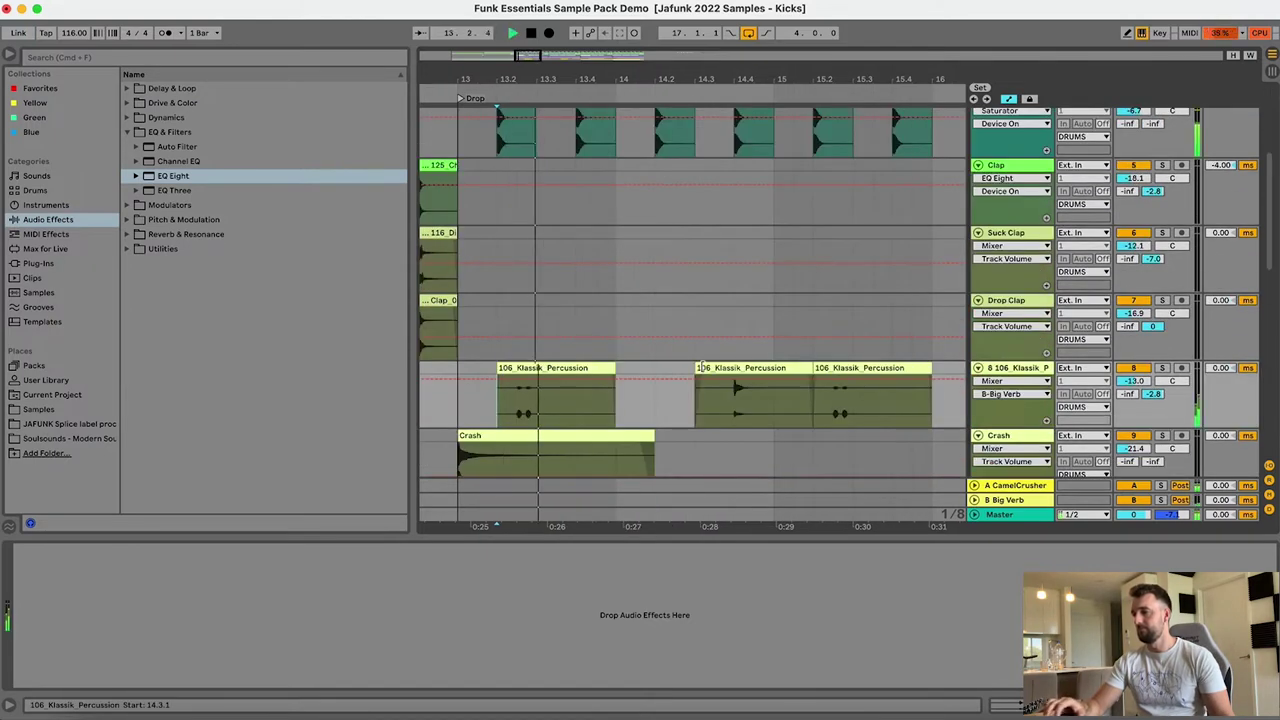
left_click(459, 408)
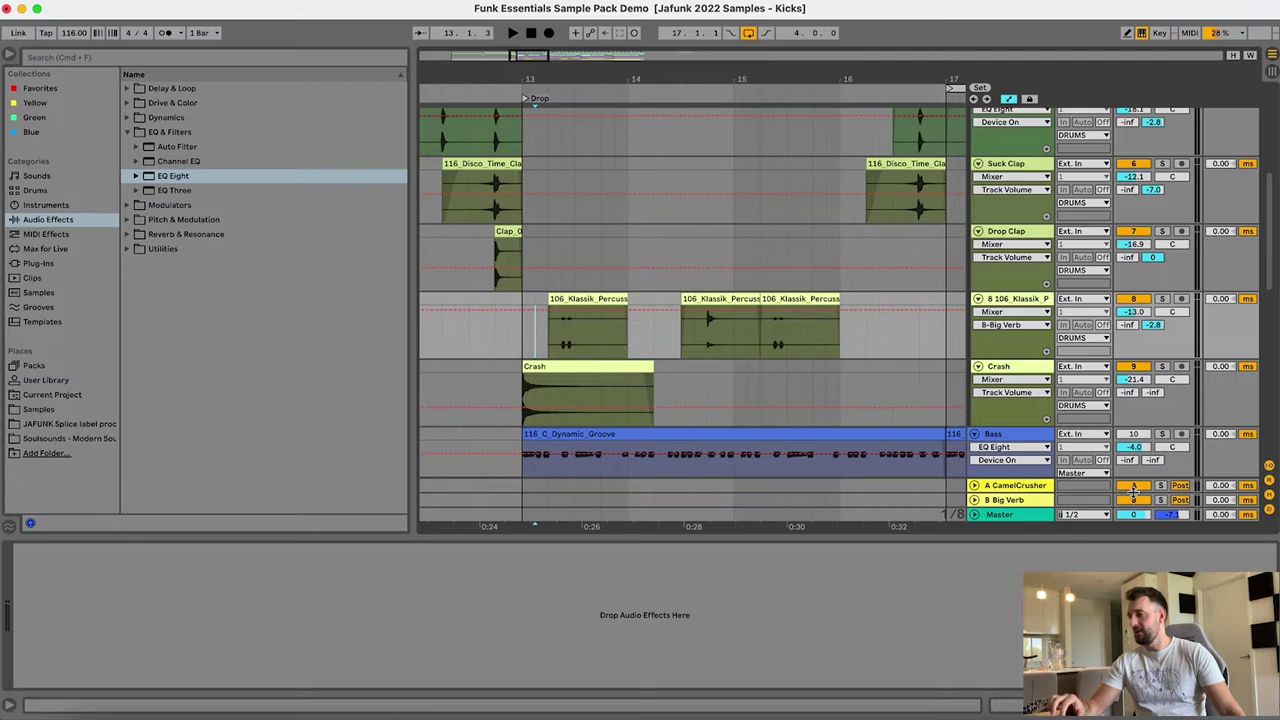
- Audition the B Big Verb return in solo during playback and solo the 106_Klassik percussion track
key("space")
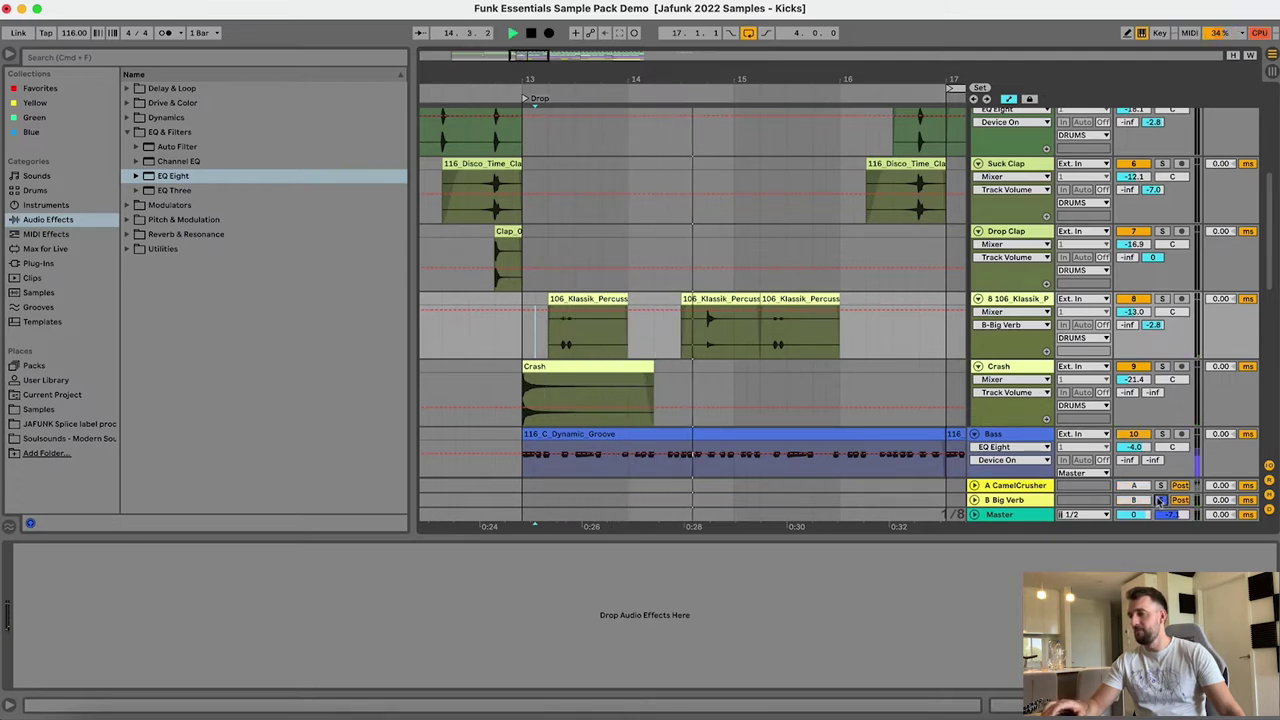
left_click(1160, 500)
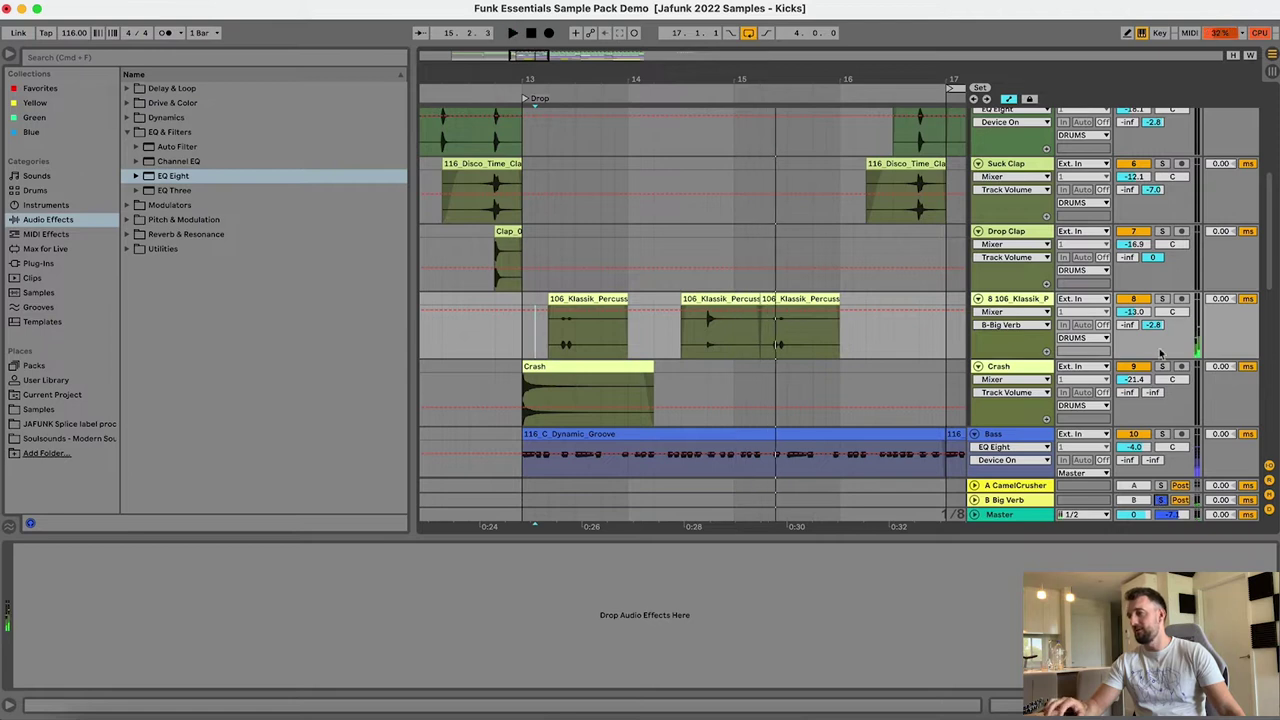
left_click(1163, 299)
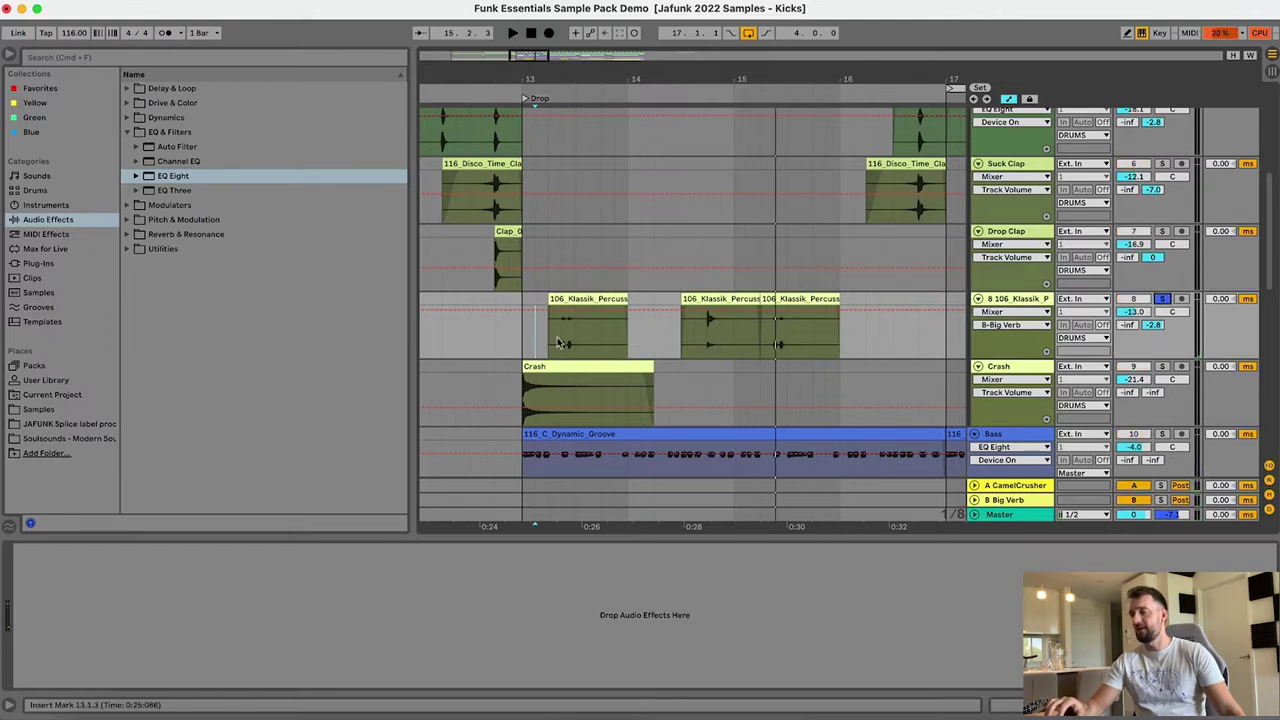
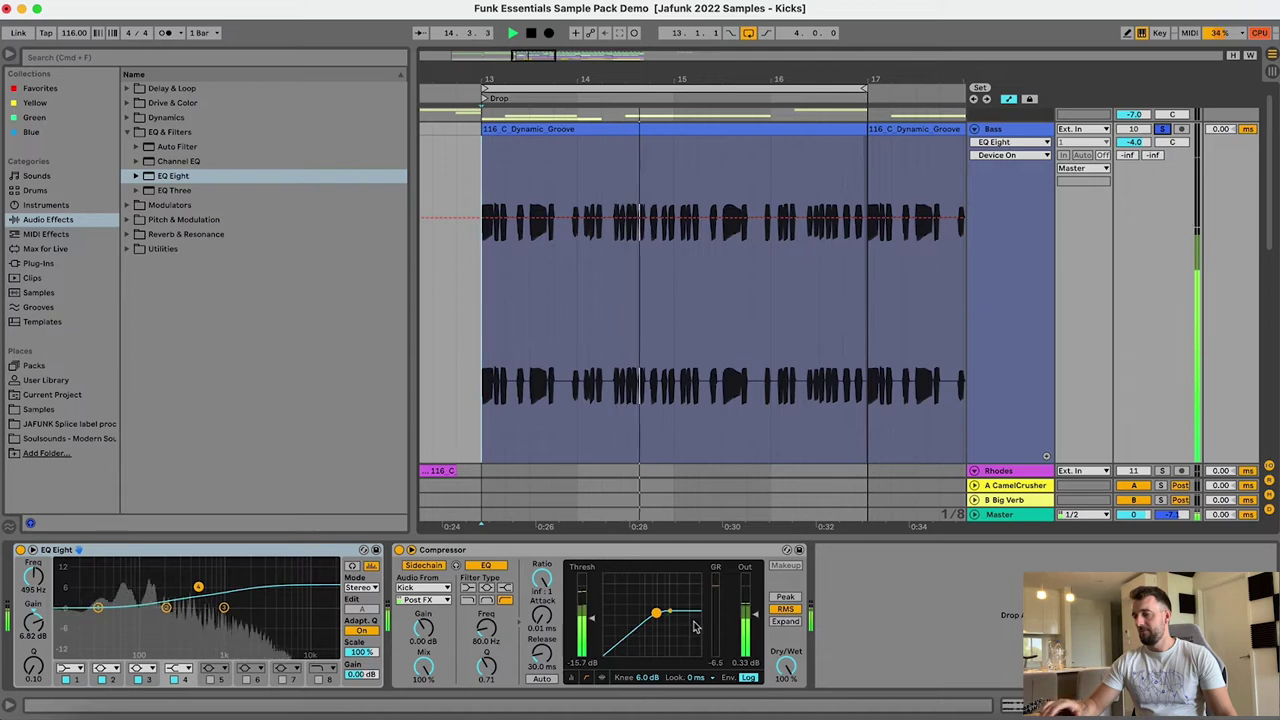
- Stop playback of the soloed Bass track
key("space")
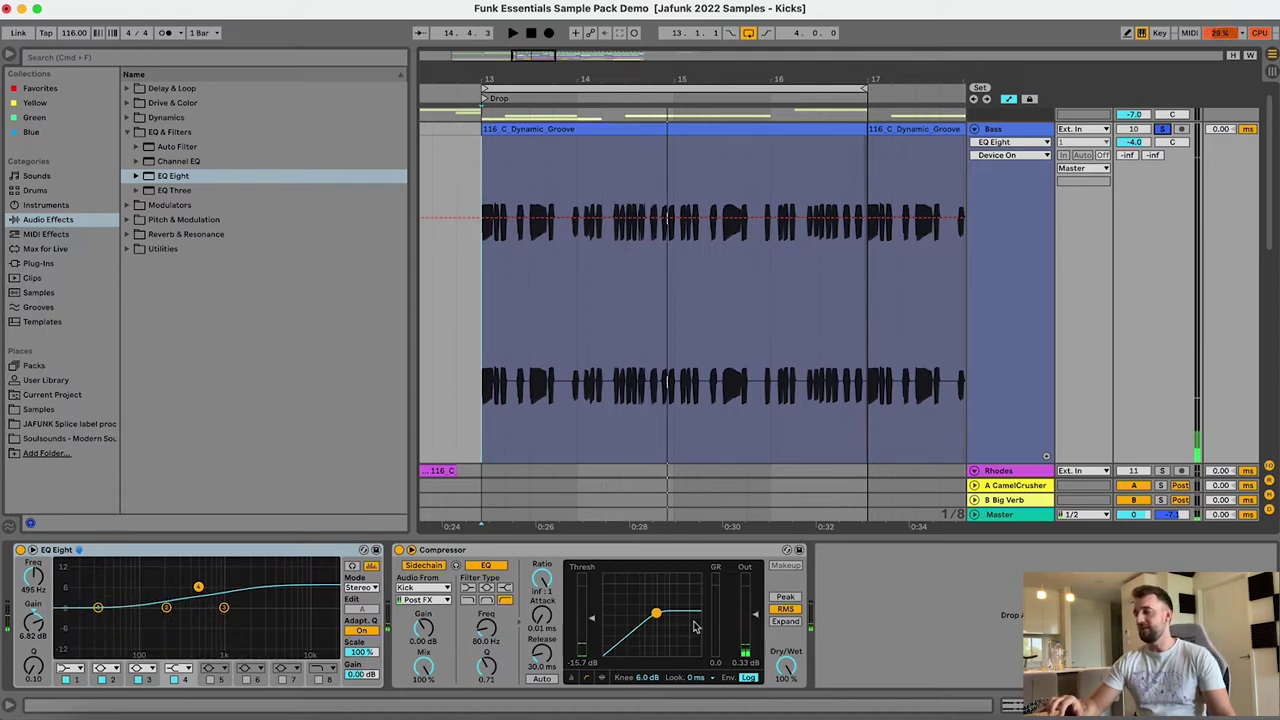
- Solo the DRUMS group together with the Bass track, audition them from bar 13 and collapse the Bass lane
scroll(1000, 354, "up", 2)
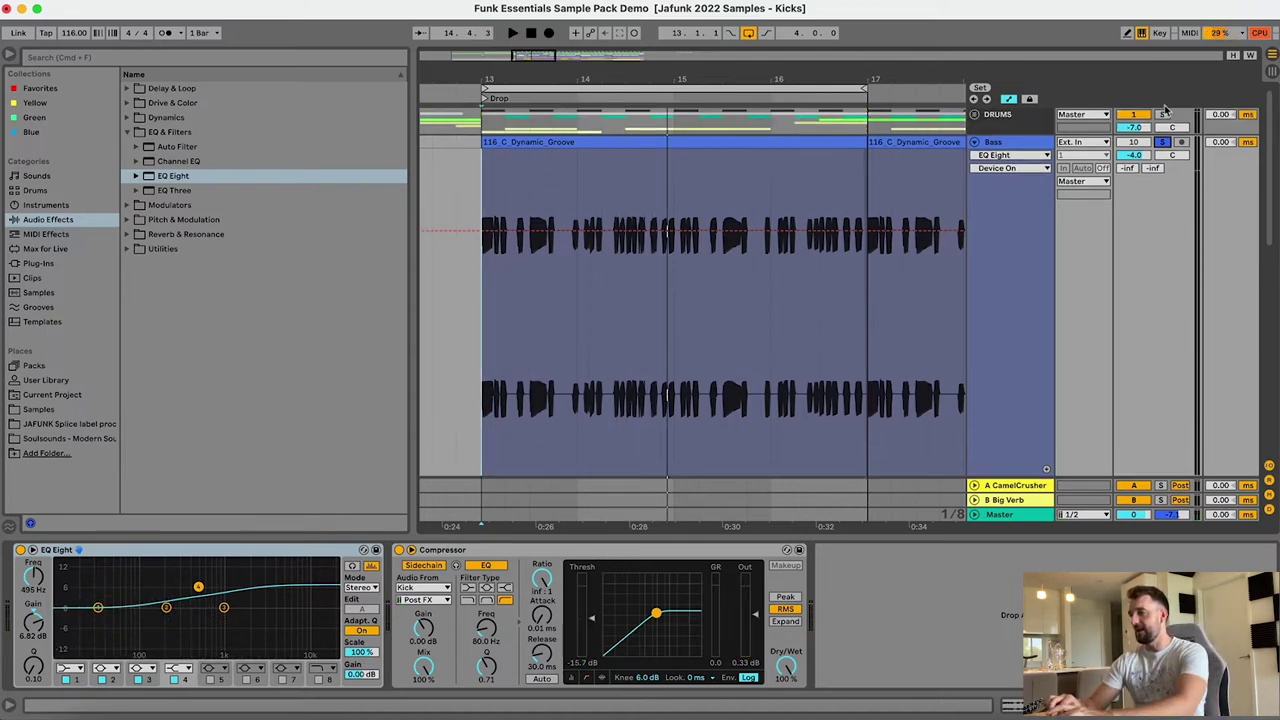
left_click(1164, 113)
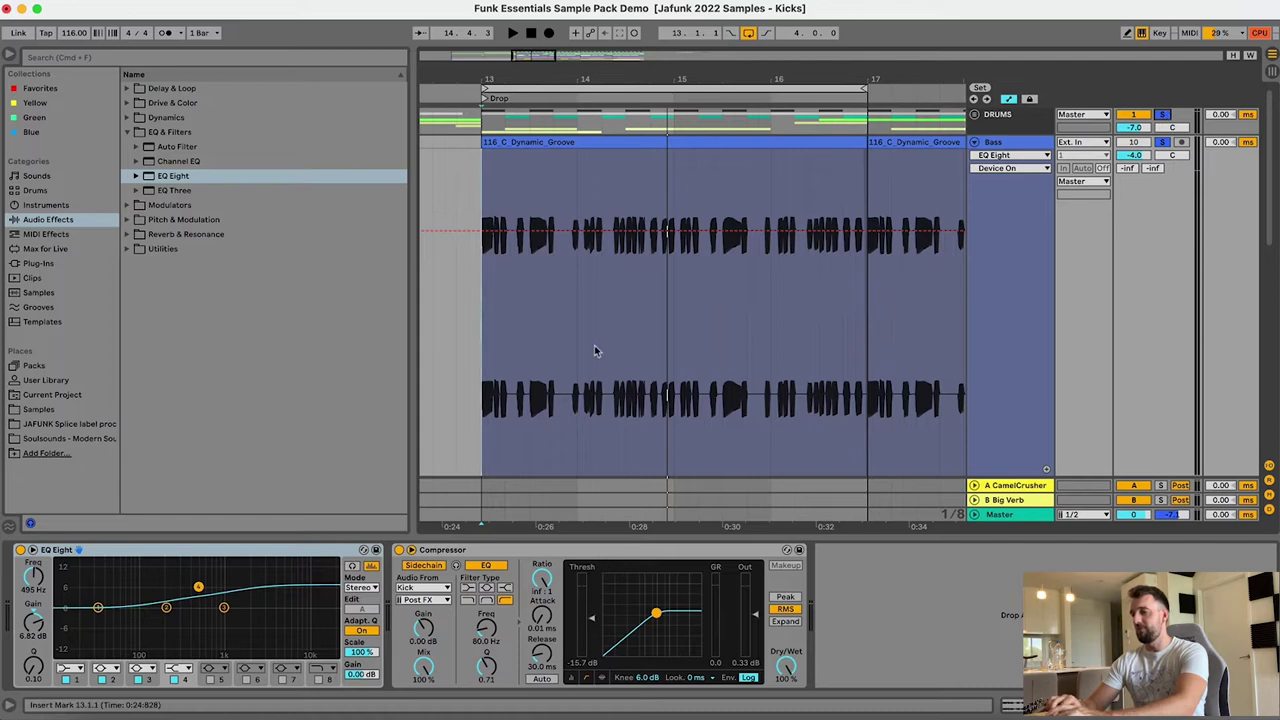
left_click(976, 142)
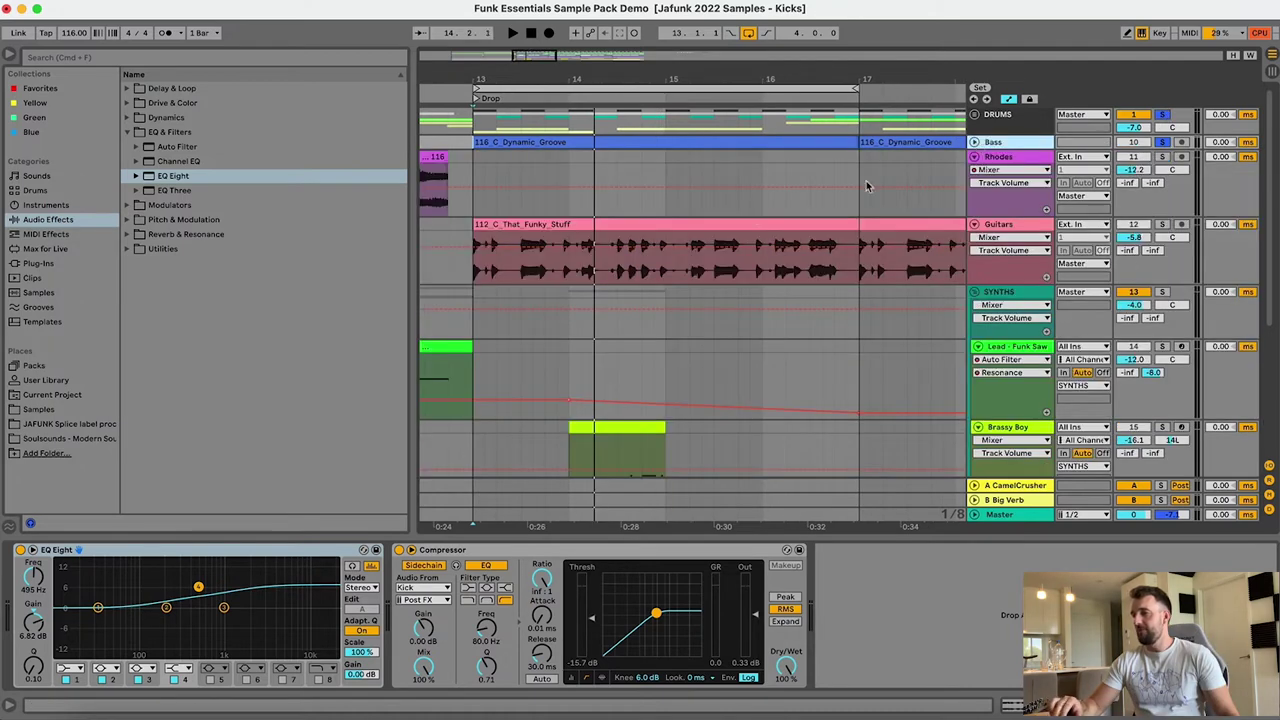
- Solo the Rhodes track and audition its 116_C_That_Fonk clip from bar 9
scroll(751, 214, "left", 10)
left_click(595, 174)
key("space")
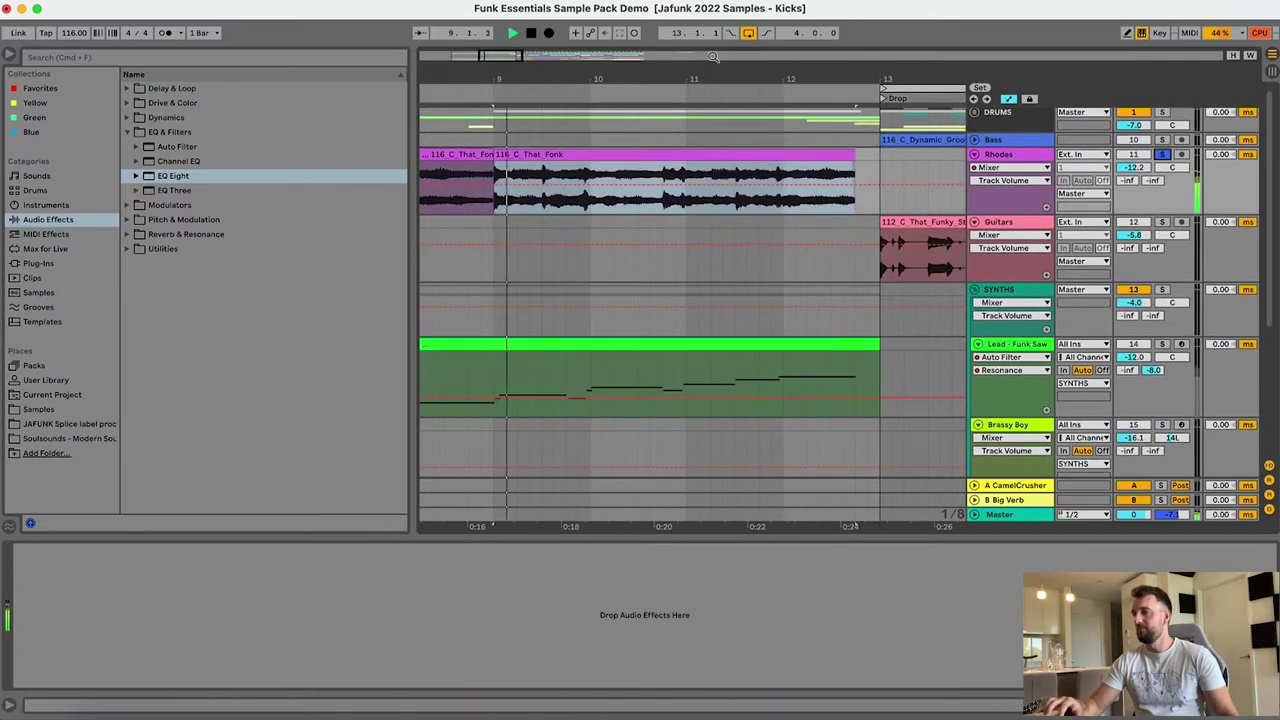
scroll(828, 300, "down", 5)
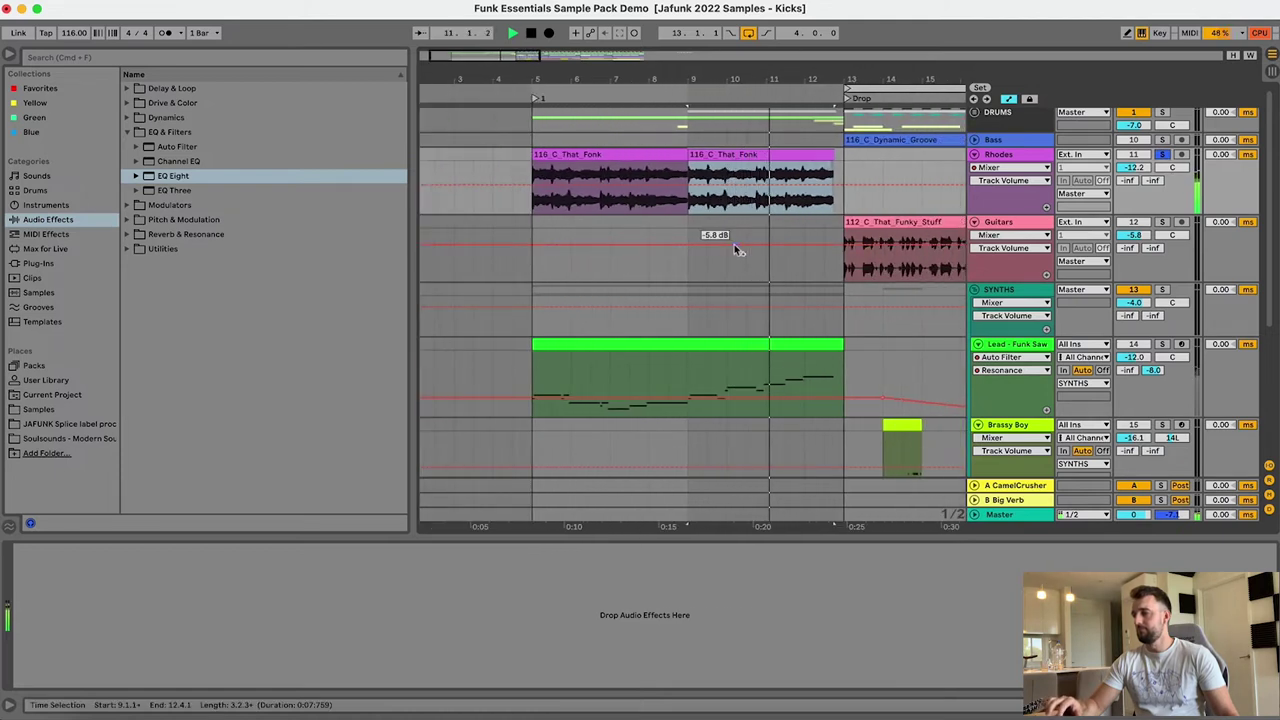
left_click(656, 156)
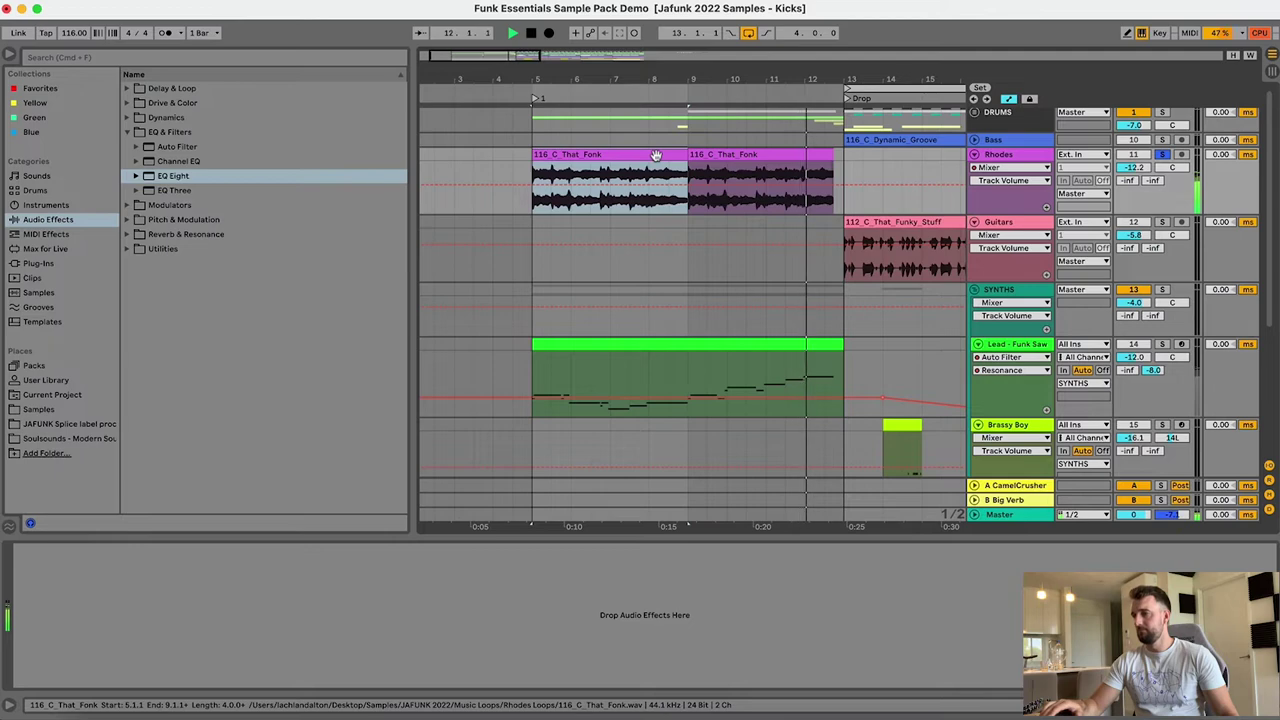
key("space")
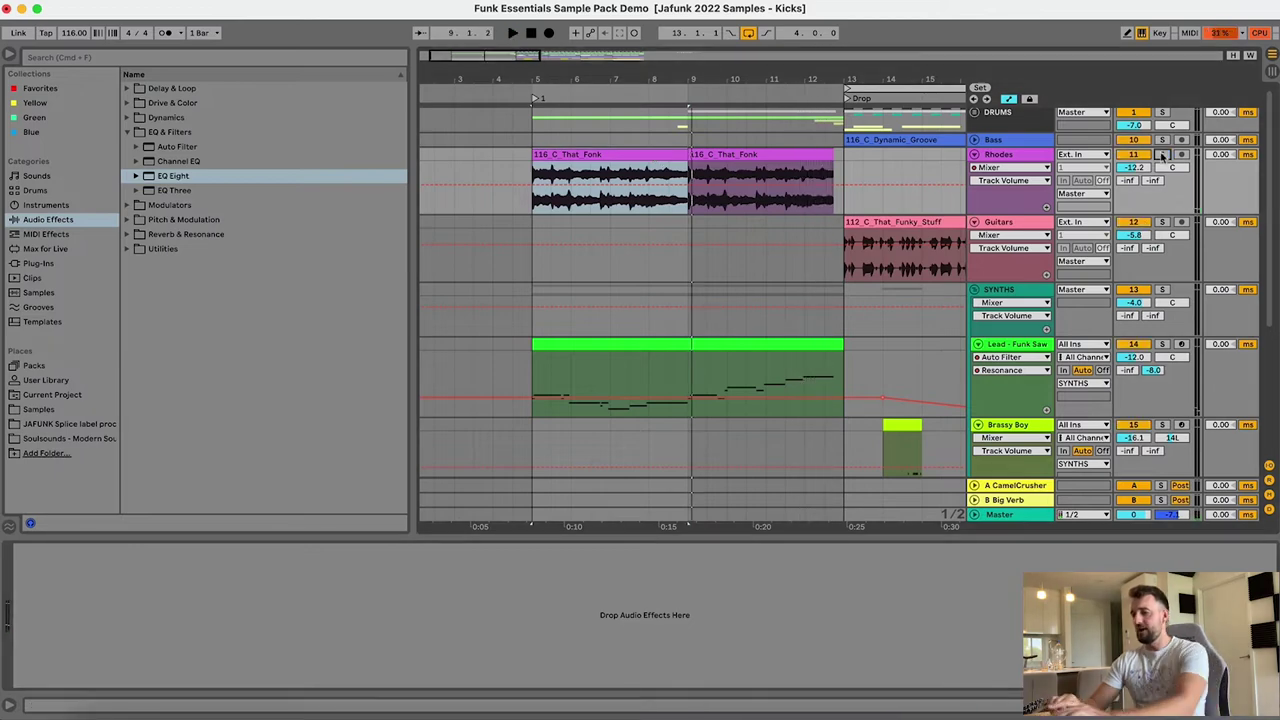
- Arm the Brassy Boy track and create an empty three-bar MIDI clip on it at bar 5
scroll(1000, 289, "down", 2)
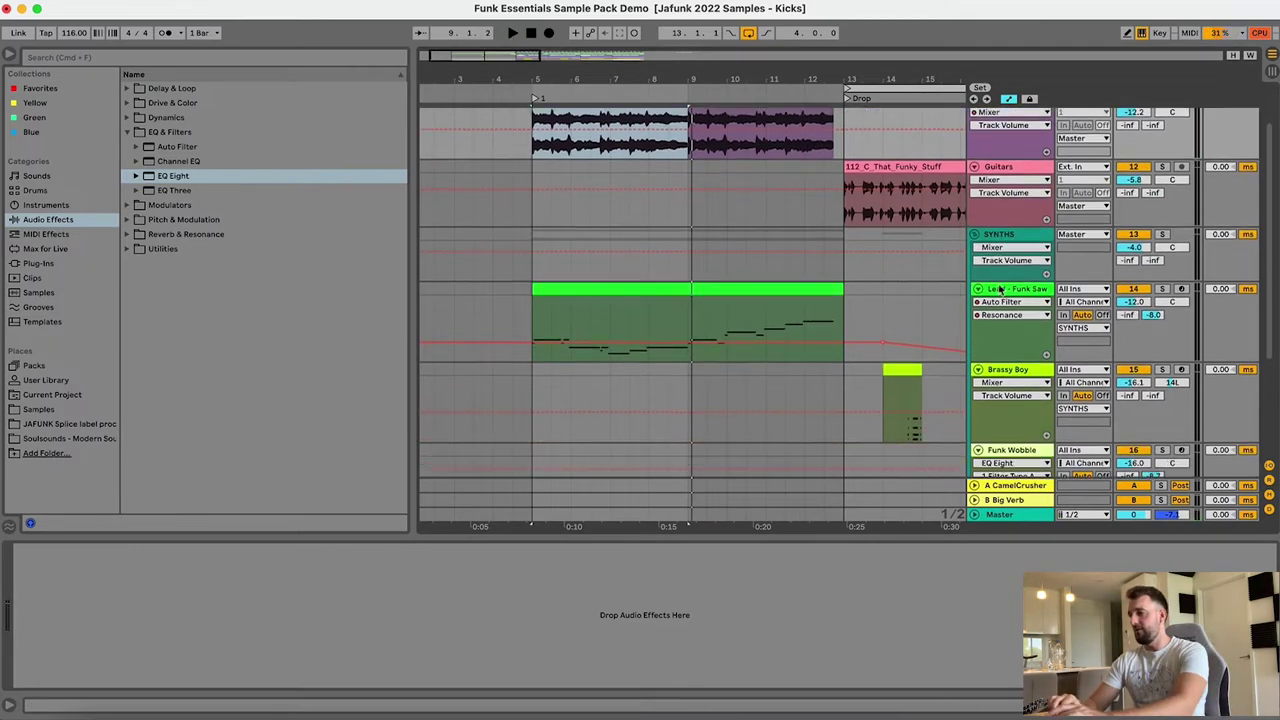
left_click(1181, 370)
double_click(535, 389)
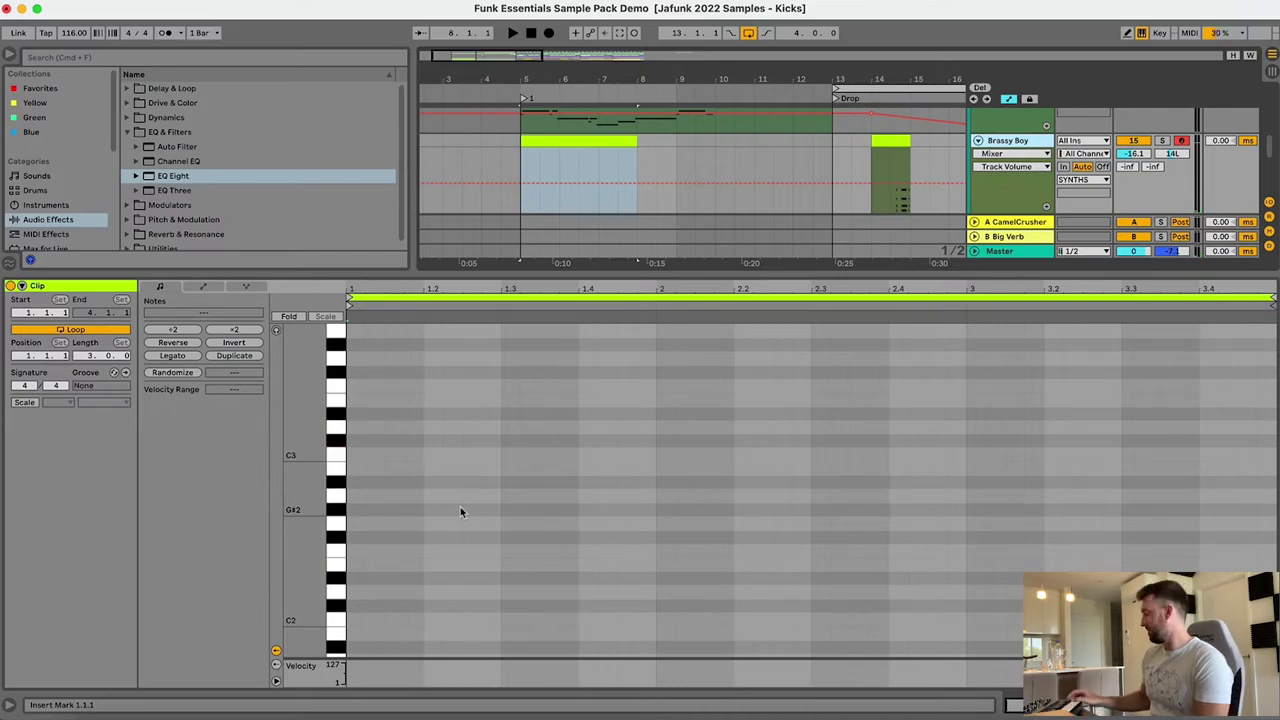
key("super+alt+l")
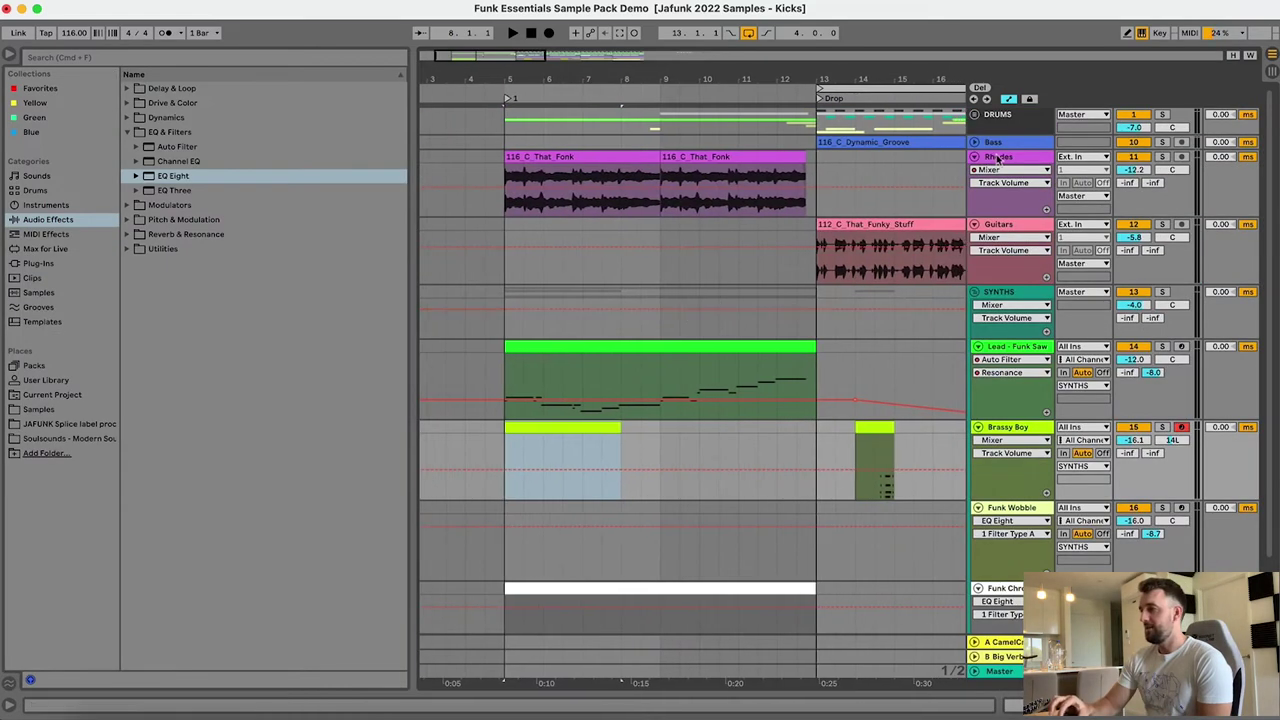
- Show the Rhodes track's device area and audition its first 116_C_That_Fonk clip from bar 5
double_click(995, 158)
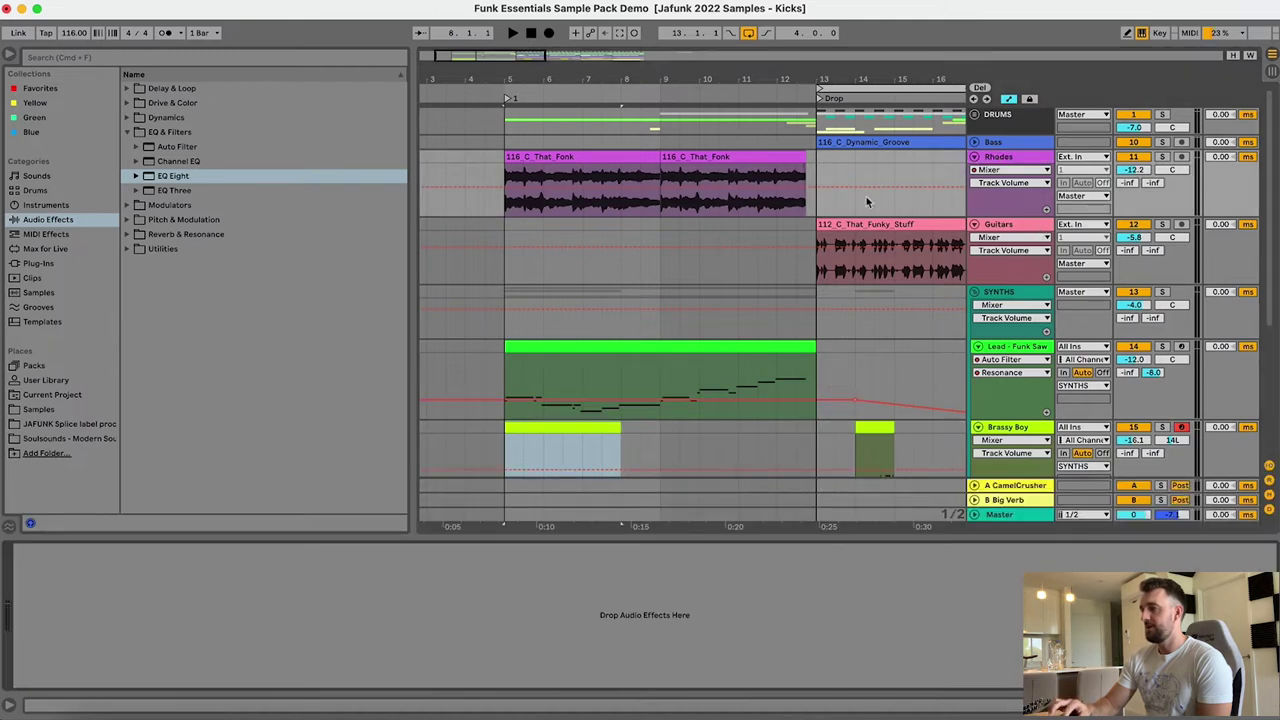
left_click(580, 185)
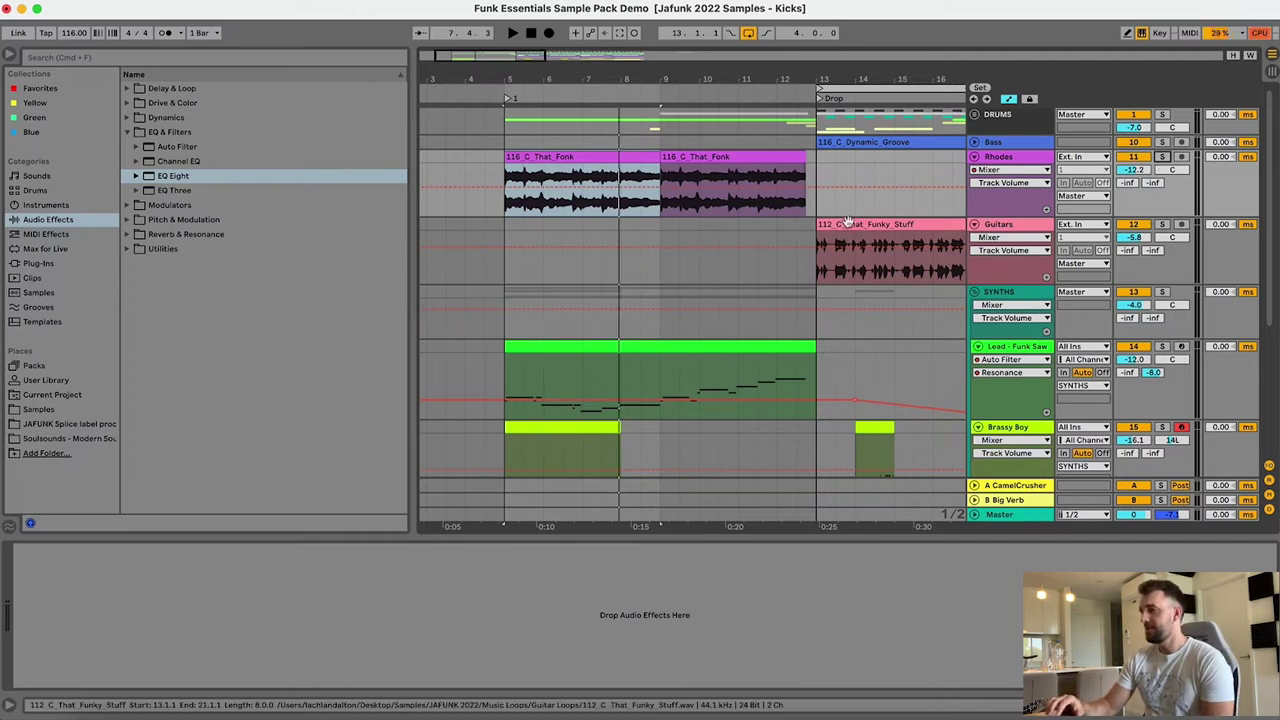
- Solo the Guitars track and audition the 112_C_That_Funky_Stuff clip from bar 13
left_click(848, 224)
left_click(1161, 224)
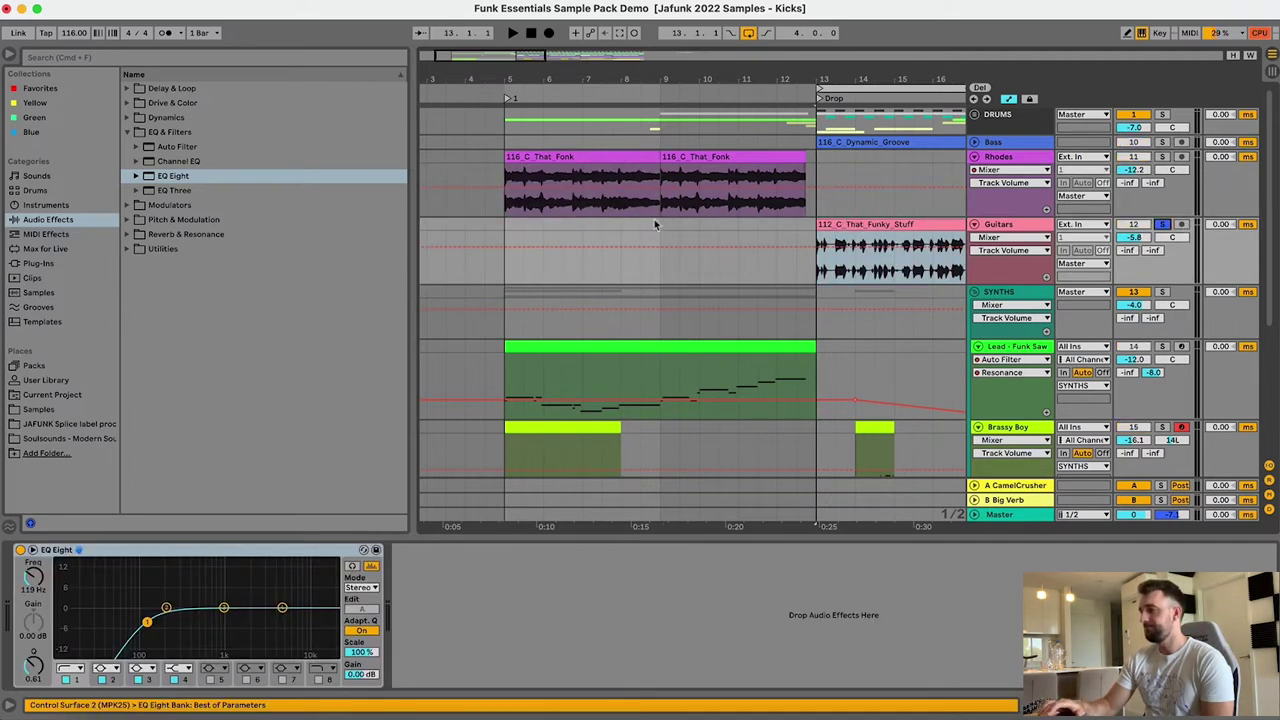
key("space")
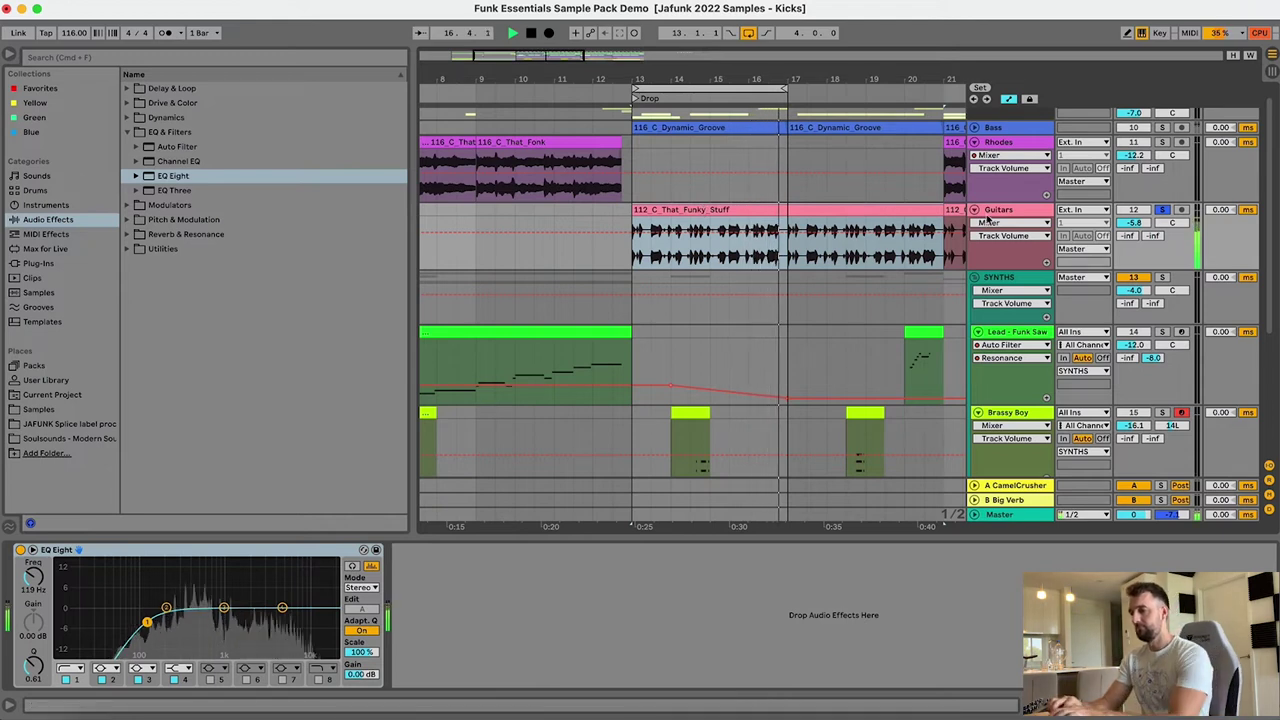
key("space")
- Select the Guitars track's EQ Eight and audition the guitar loop through it from 13.1.1
left_click(630, 258)
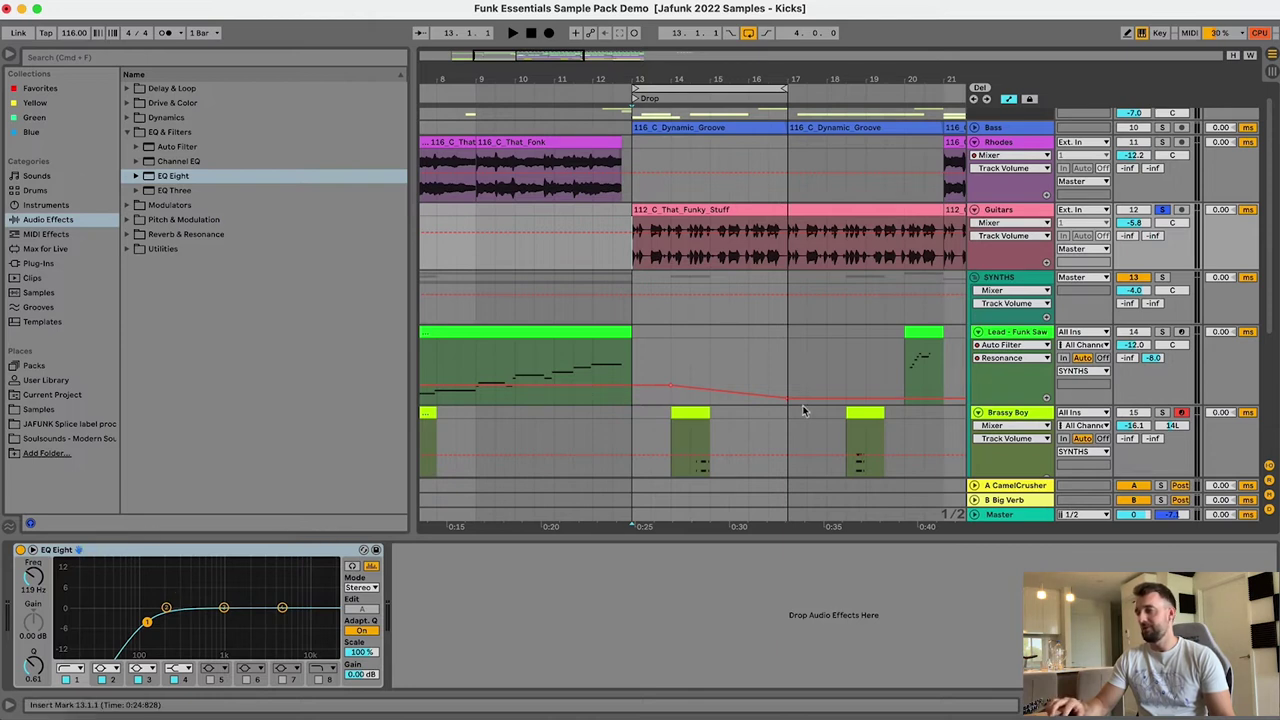
left_click(258, 579)
key("space")
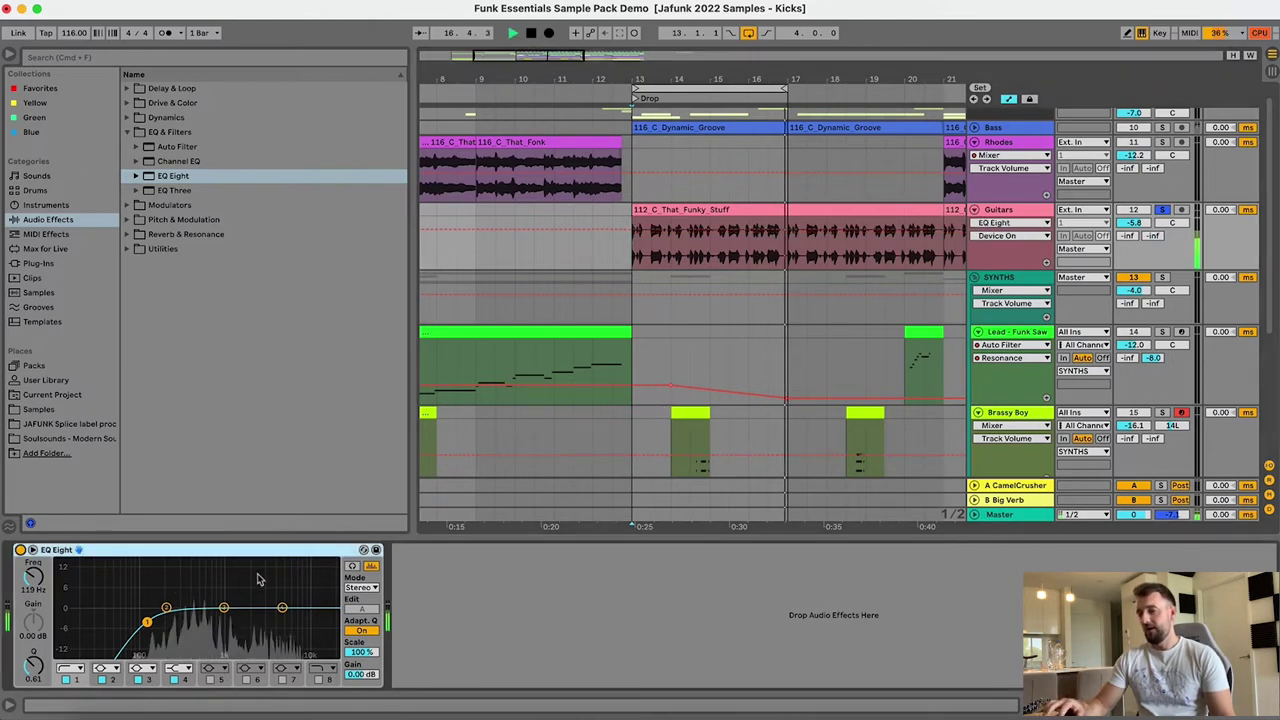
key("space")
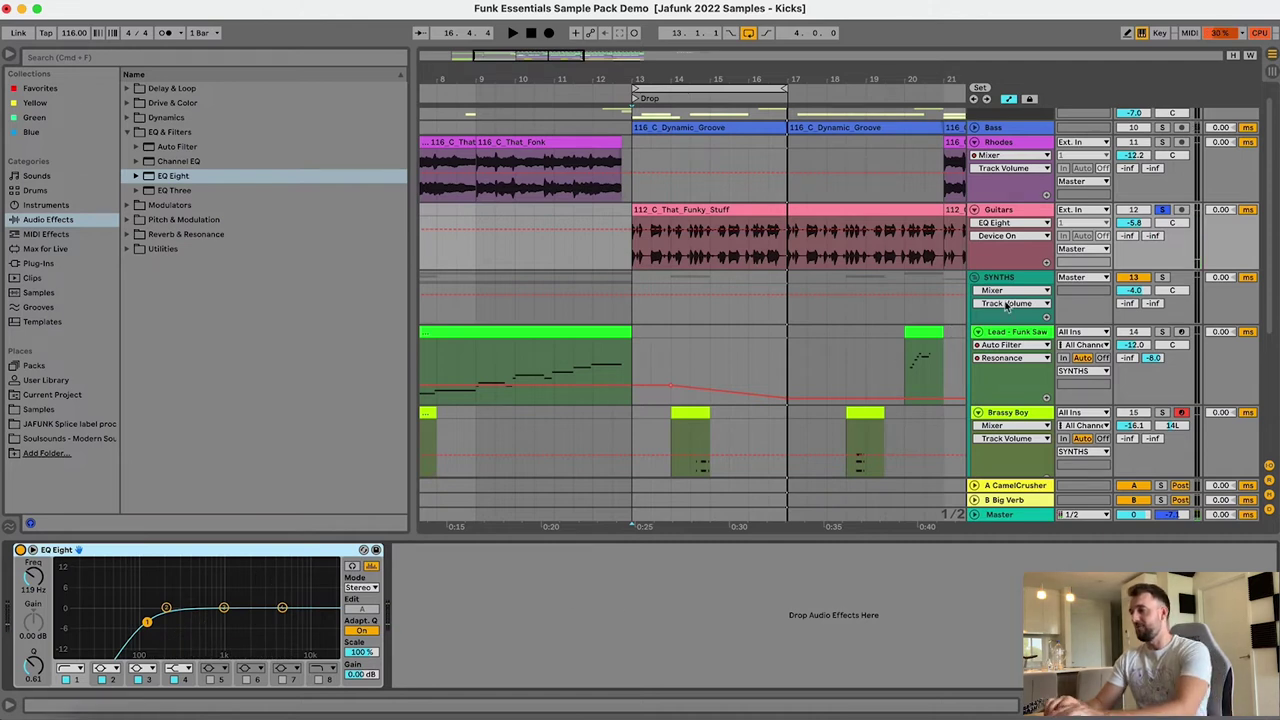
- Solo the DRUMS group along with the Guitars track and audition them together from the drop
scroll(1008, 306, "up", 1)
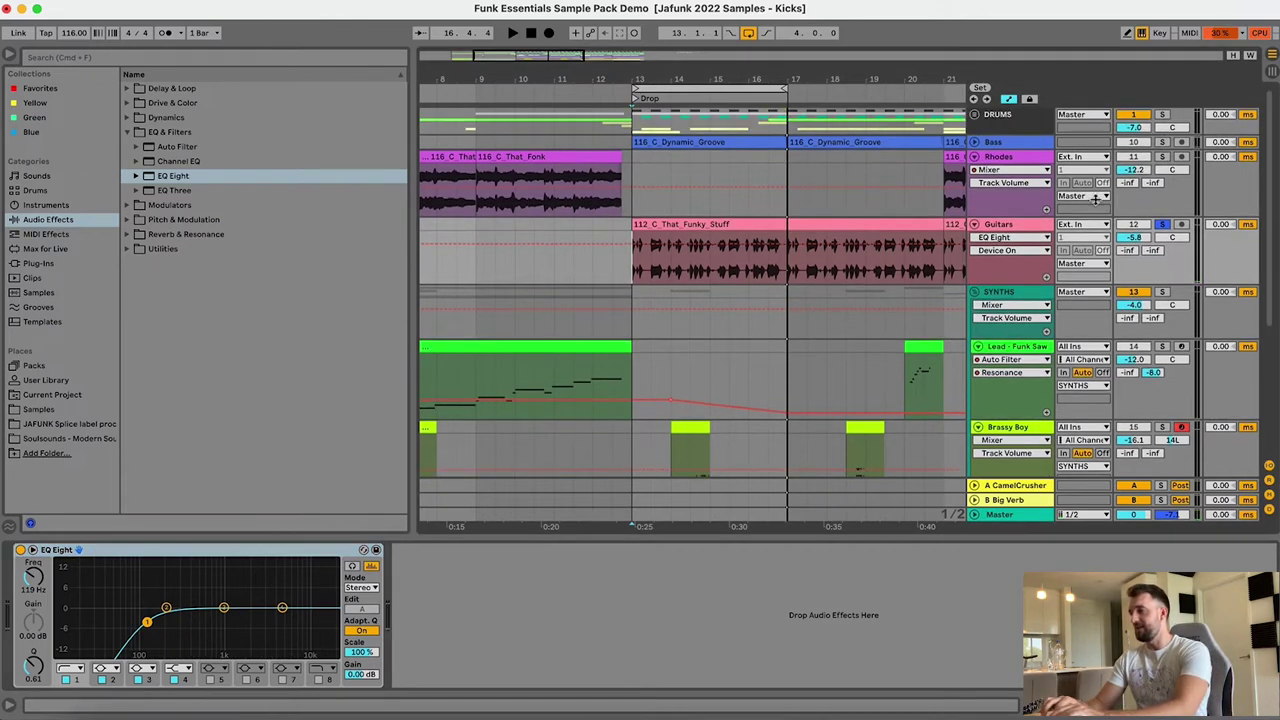
left_click(1163, 115)
key("space")
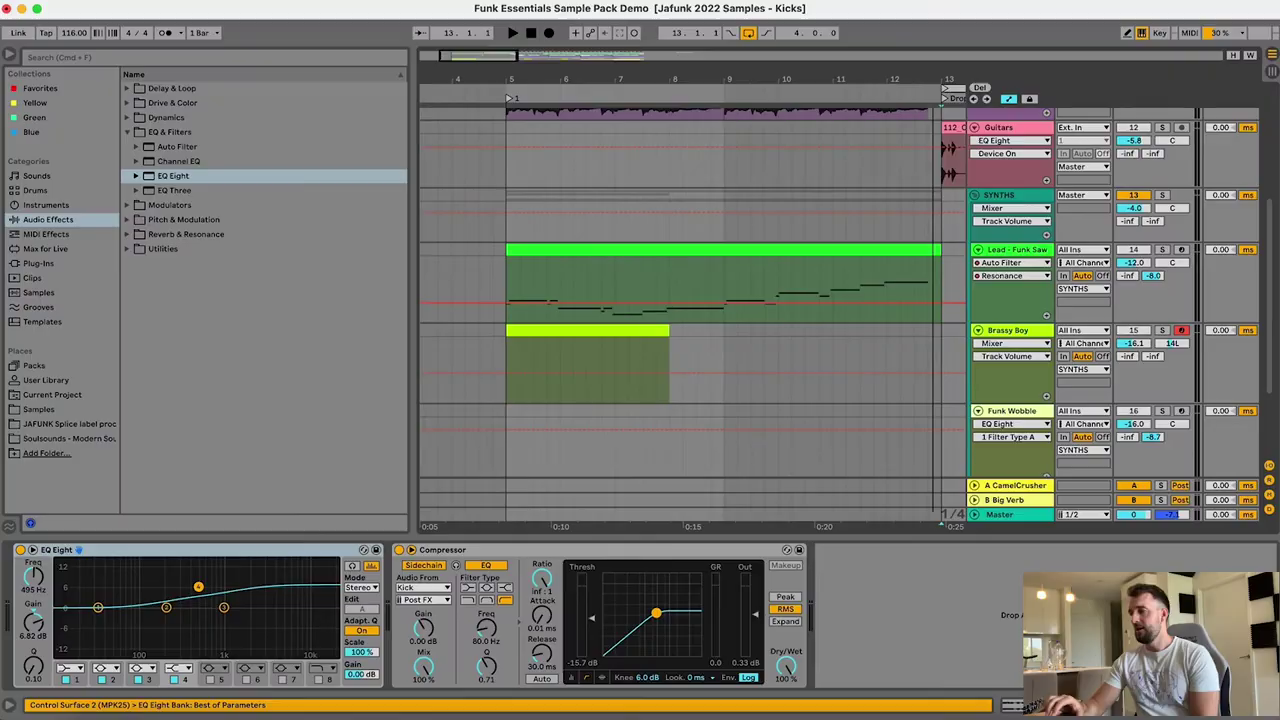
- View the notes of the long Lead - Funk Saw clip and audition it in solo from bar 5
left_click_drag(756, 254, 808, 254)
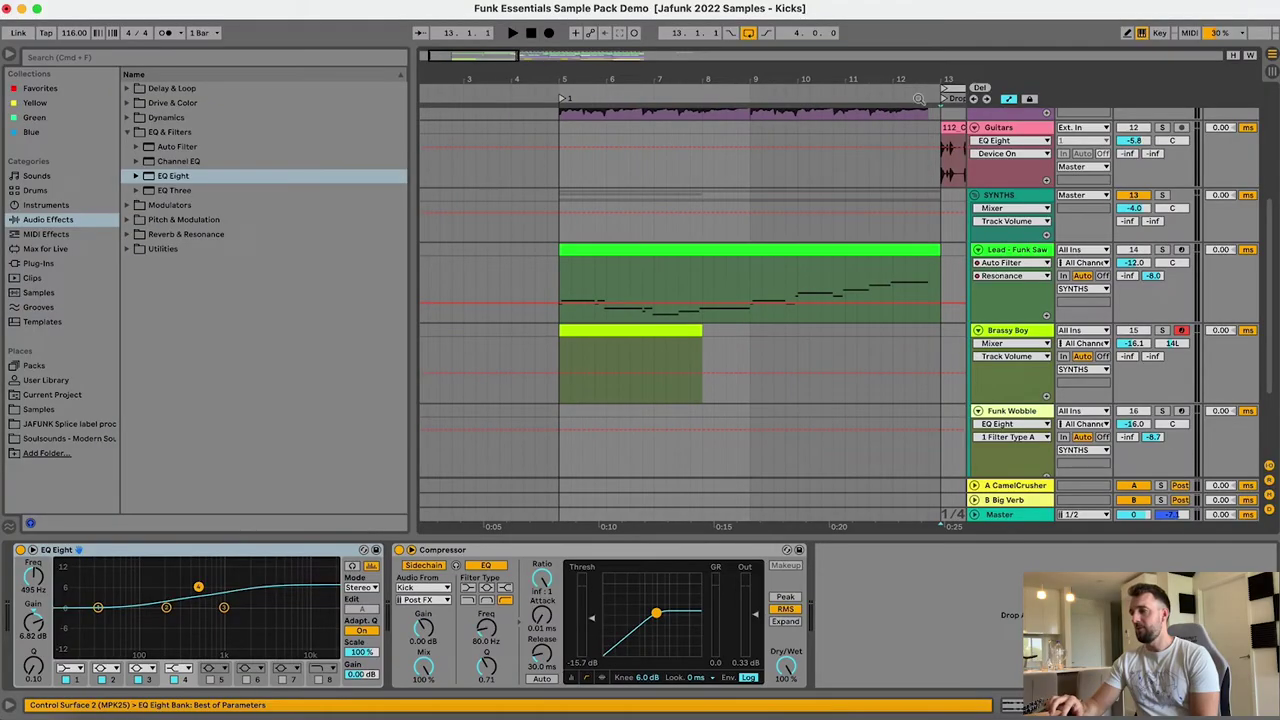
double_click(808, 254)
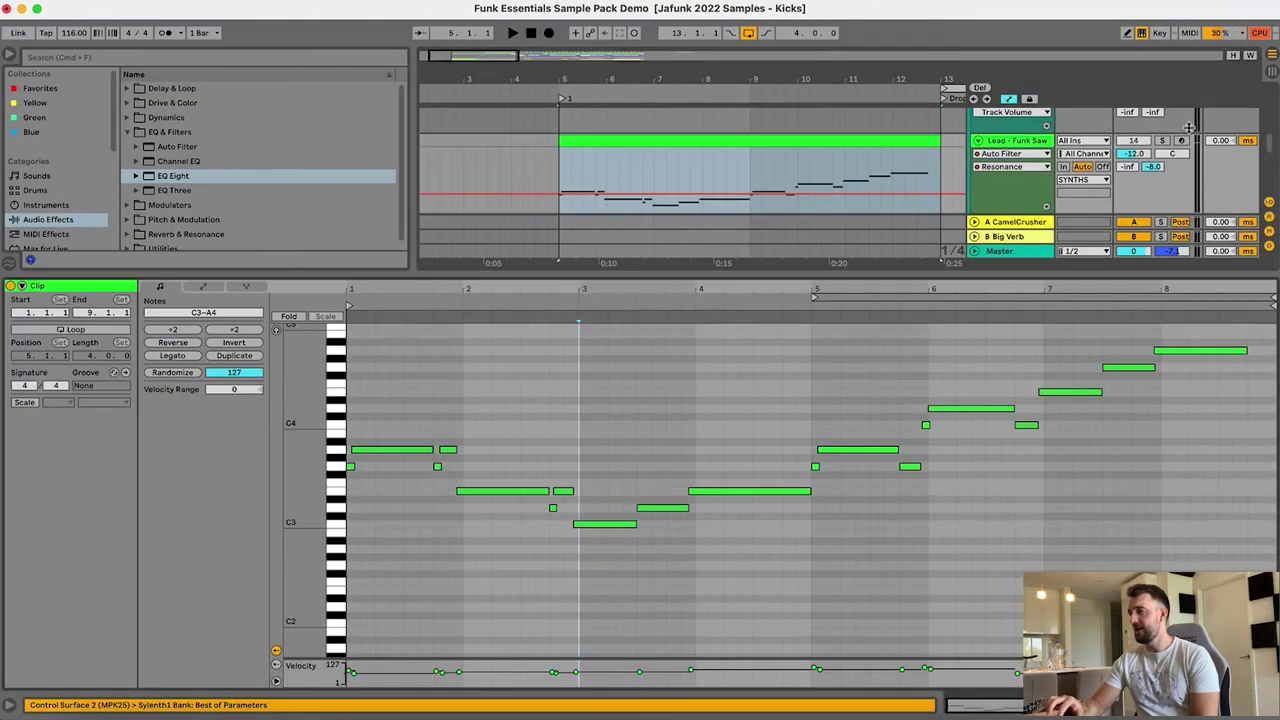
key("space")
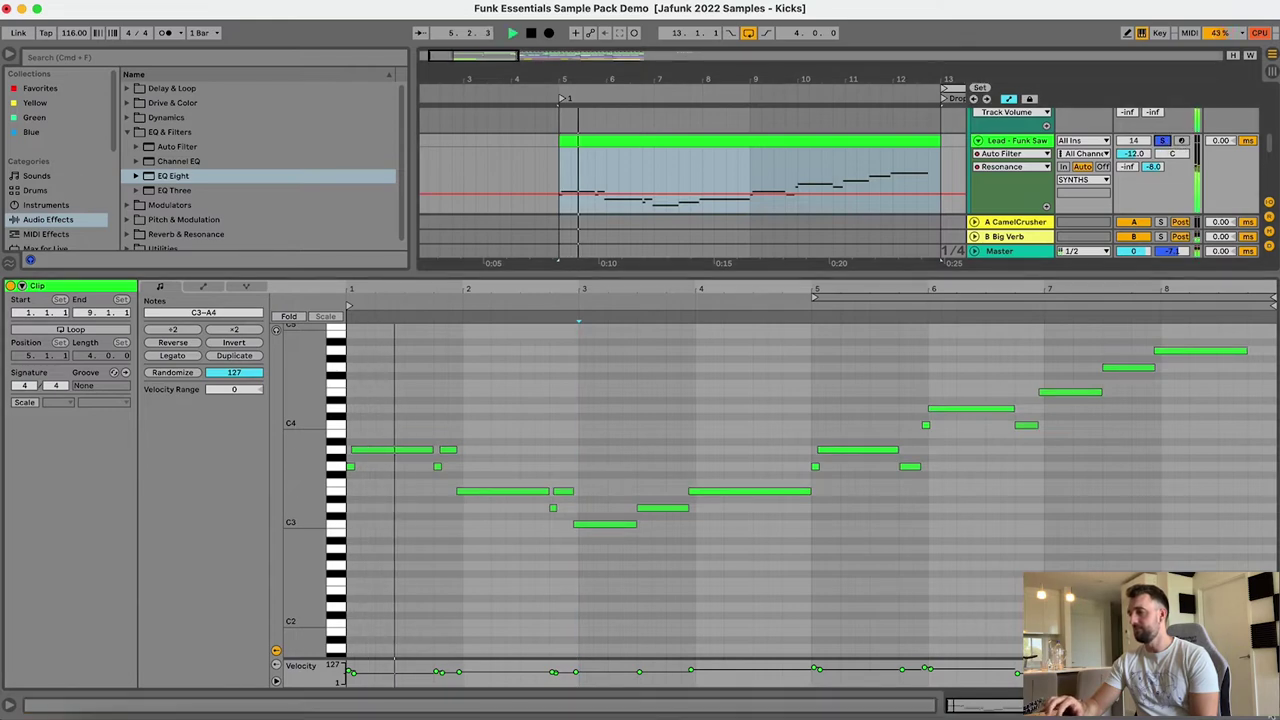
key("super+alt+l")
scroll(907, 480, "up", 5)
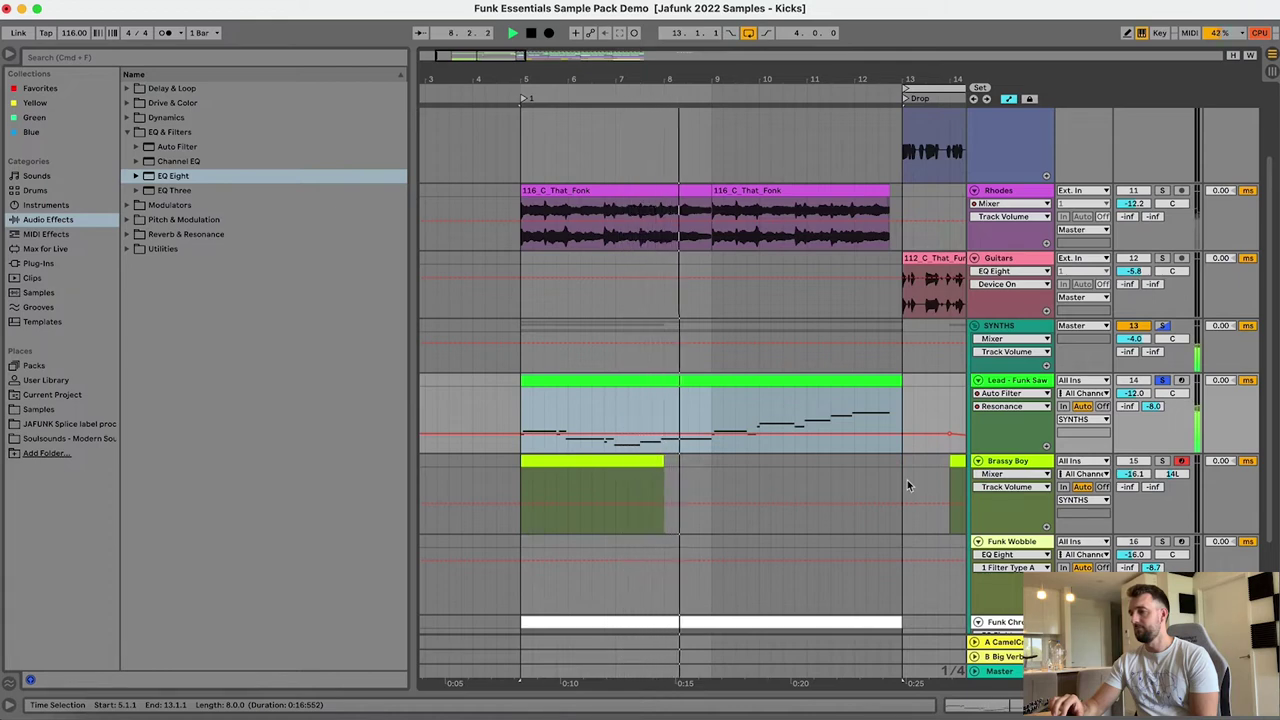
key("space")
- Inspect the Lead - Funk Saw track's Sylenth1 synth and device chain, and switch off its EQ Eight
double_click(1020, 381)
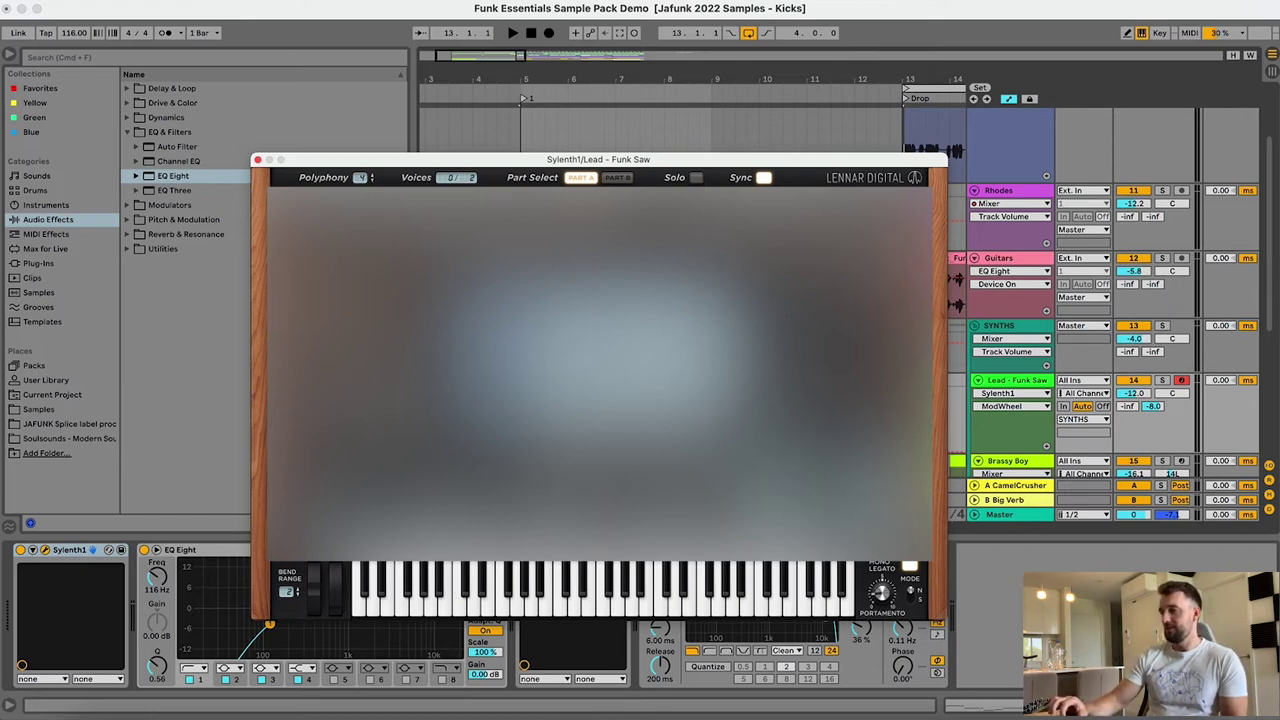
left_click(257, 161)
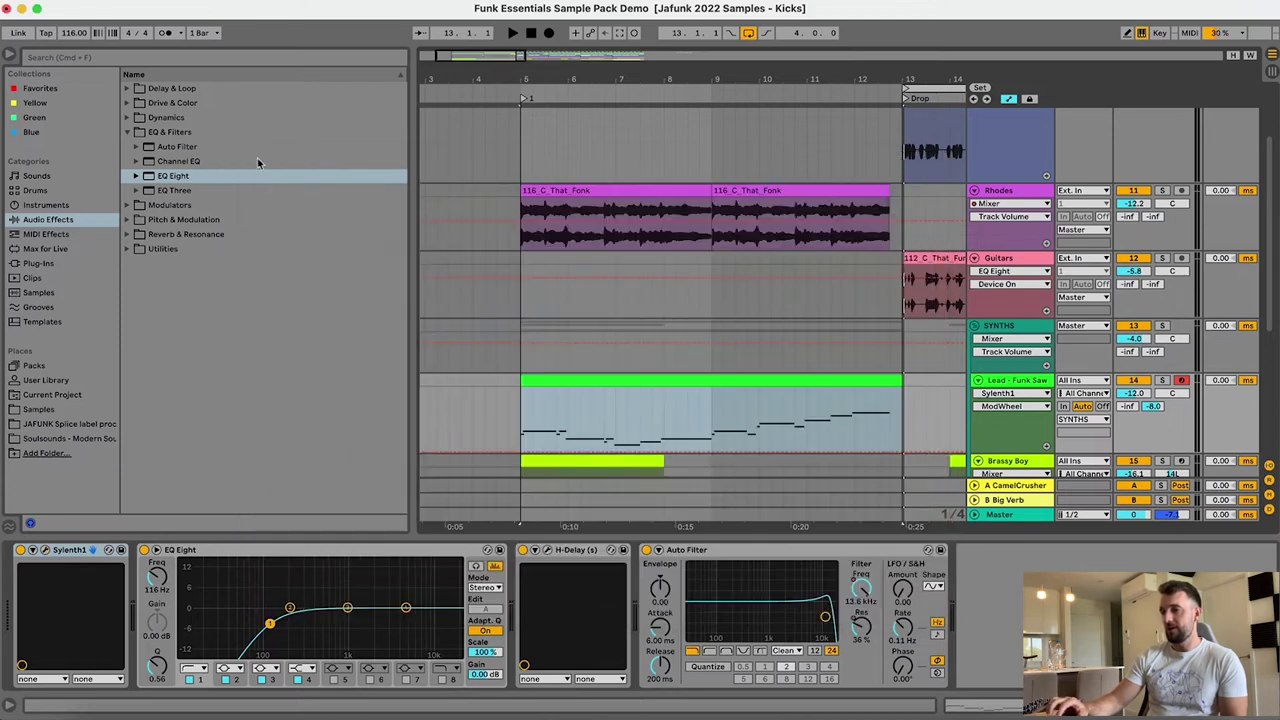
left_click(145, 551)
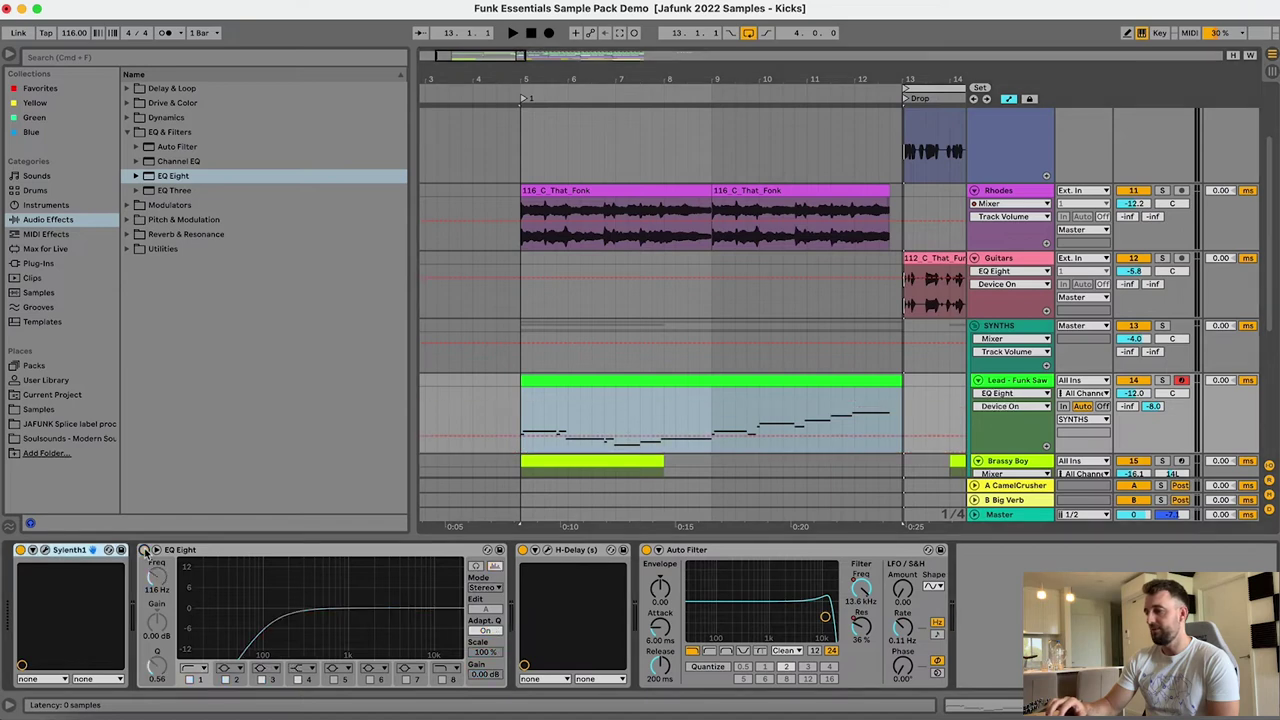
- Solo the Lead - Funk Saw track and inspect the settings of its H-Delay plug-in
left_click(1162, 381)
left_click(624, 420)
left_click(548, 550)
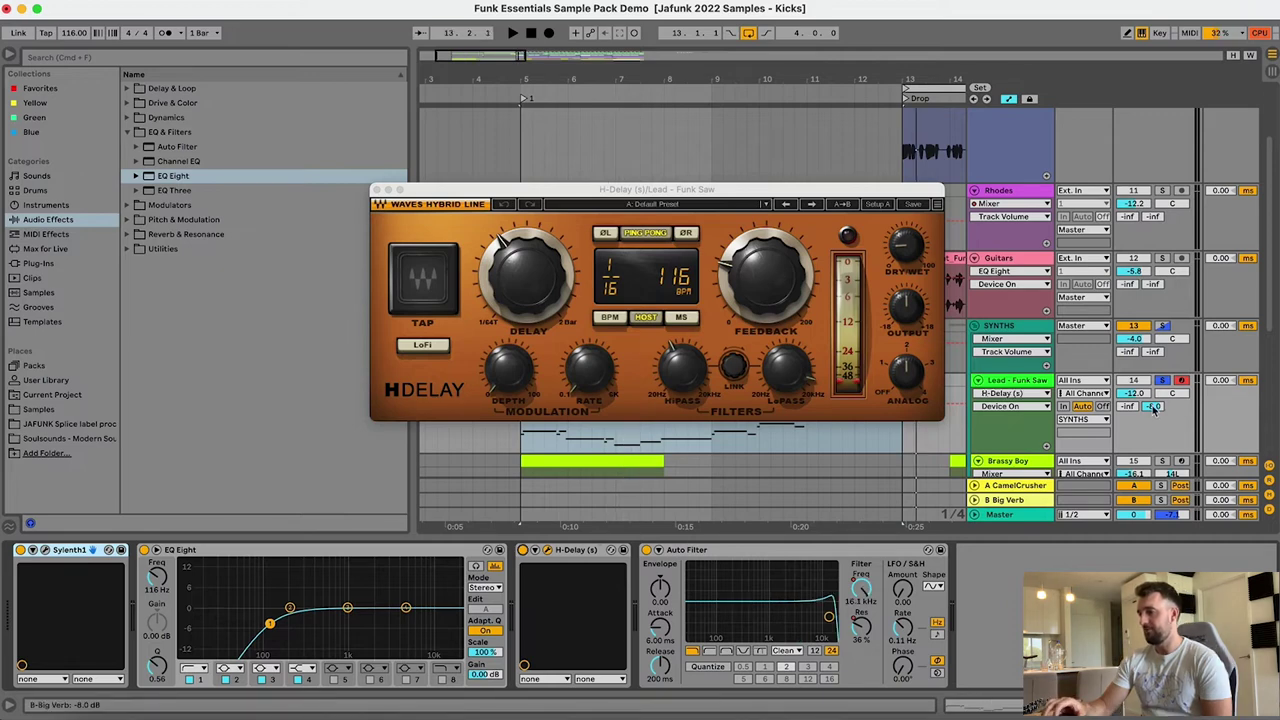
scroll(785, 139, "right", 3)
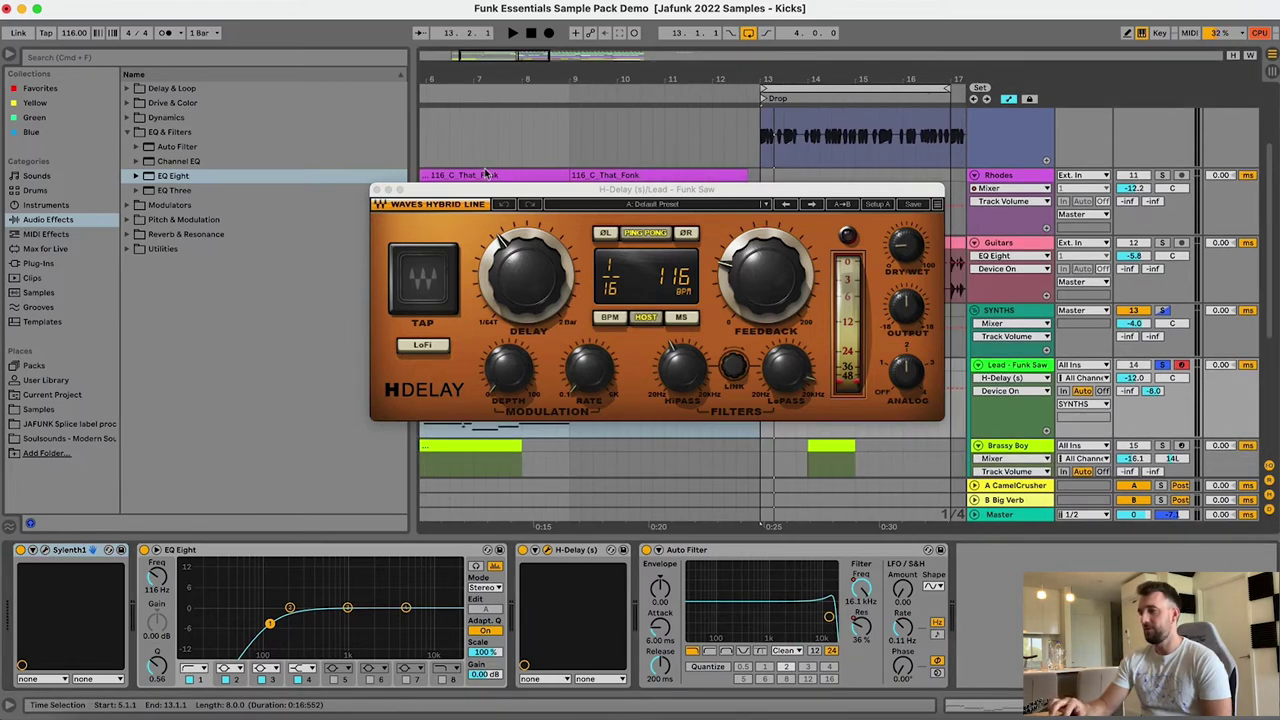
left_click(376, 190)
- Audition the soloed Lead - Funk Saw clip at bar 20
scroll(899, 367, "right", 5)
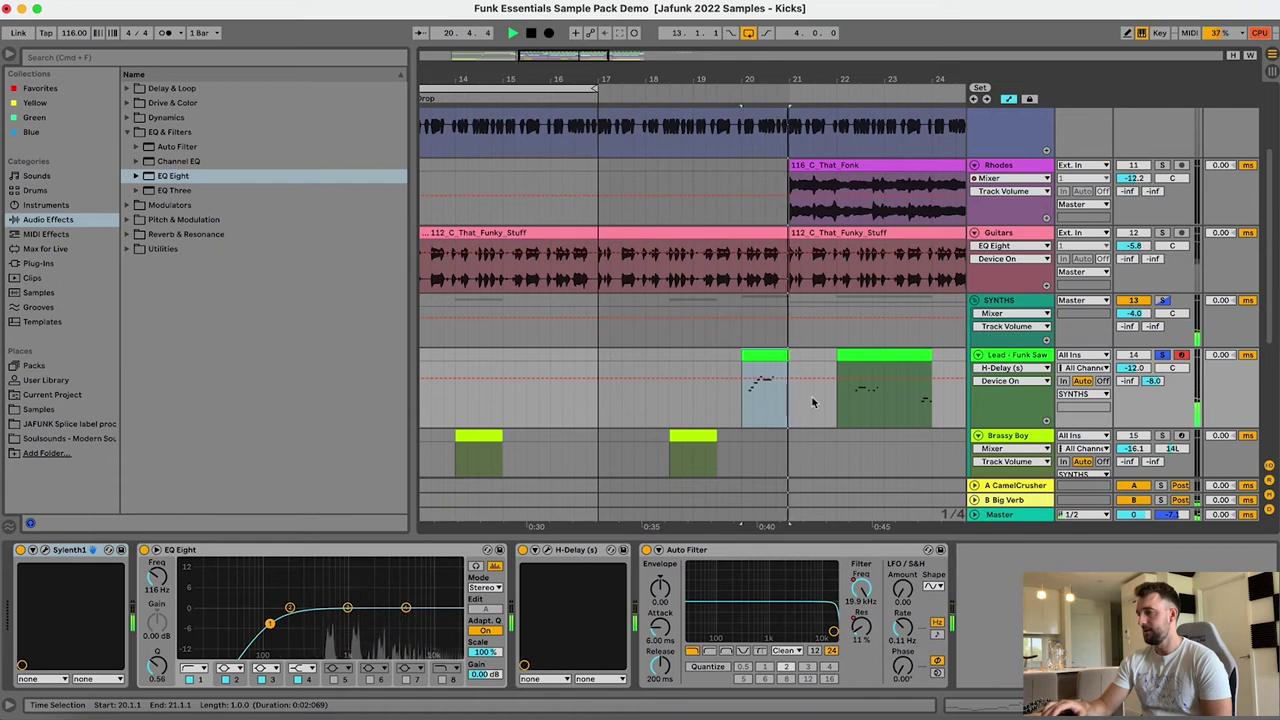
key("space")
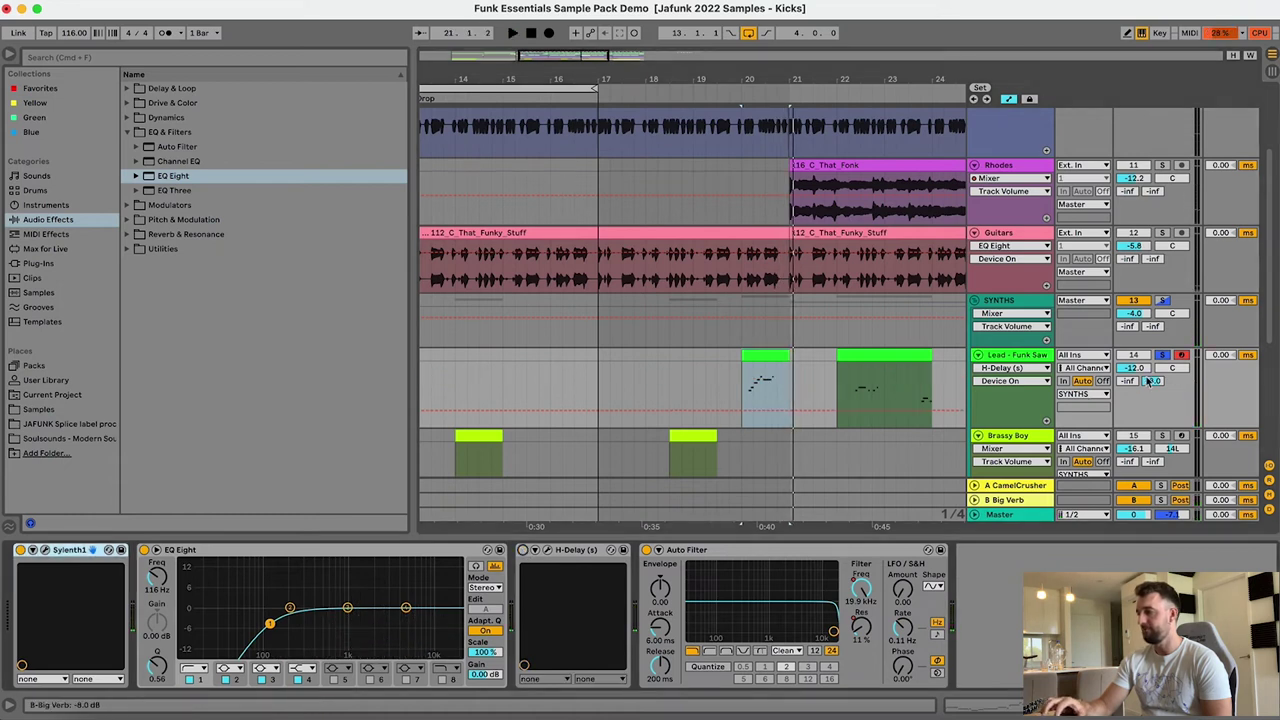
- Set the Lead - Funk Saw track's B Big Verb send to -inf and audition the bar 20 clip without reverb
left_click(1150, 382)
key("Delete")
key("space")
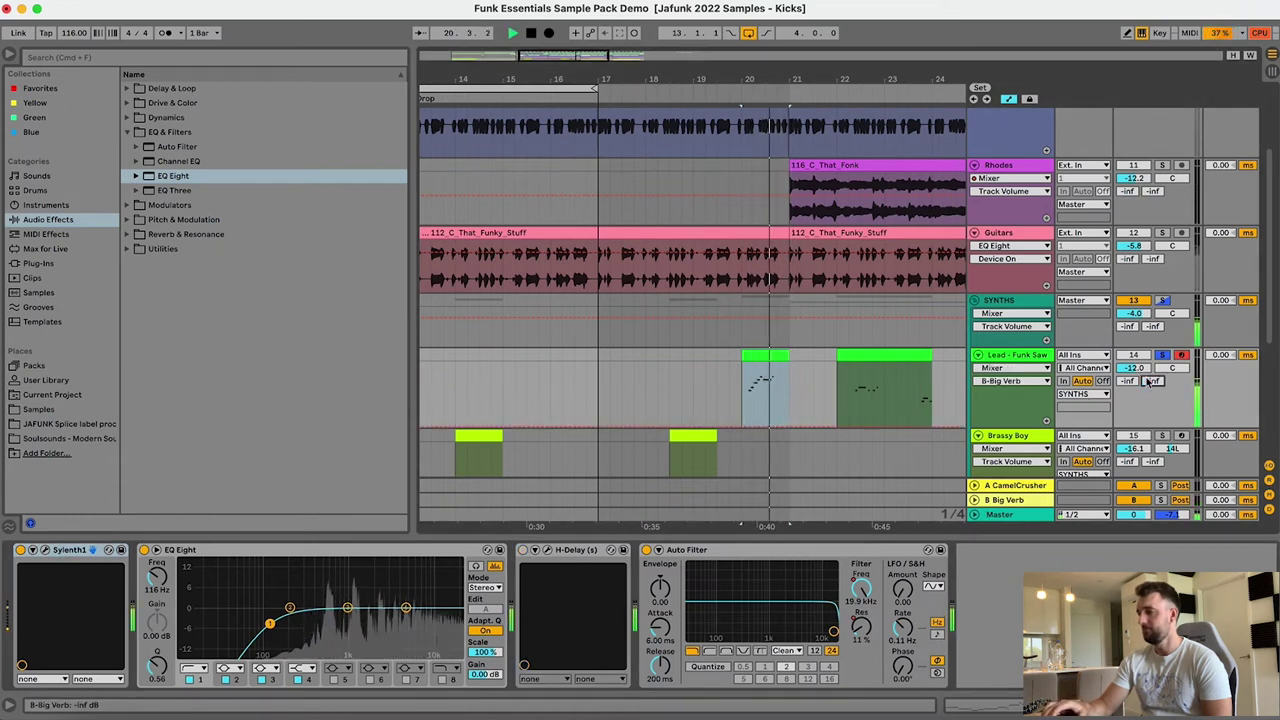
key("space")
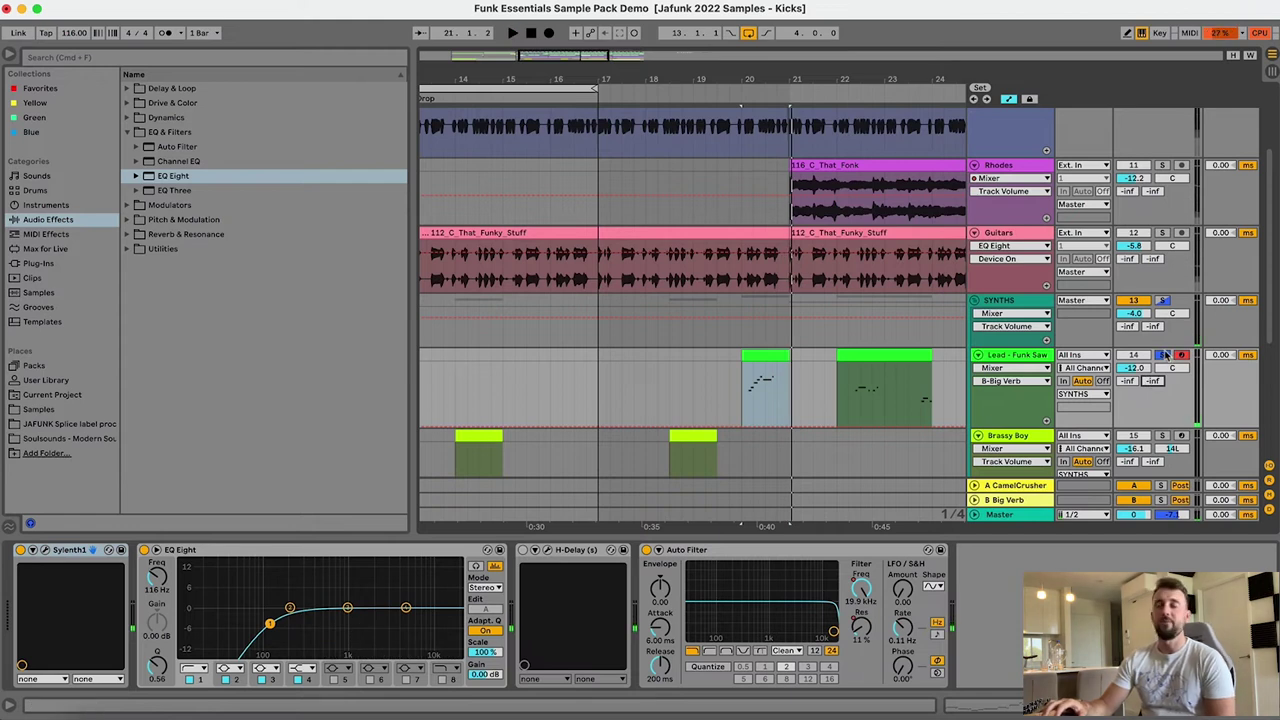
- Unsolo the Lead - Funk Saw track and audition it in the full mix from 19.1.1
left_click(1163, 355)
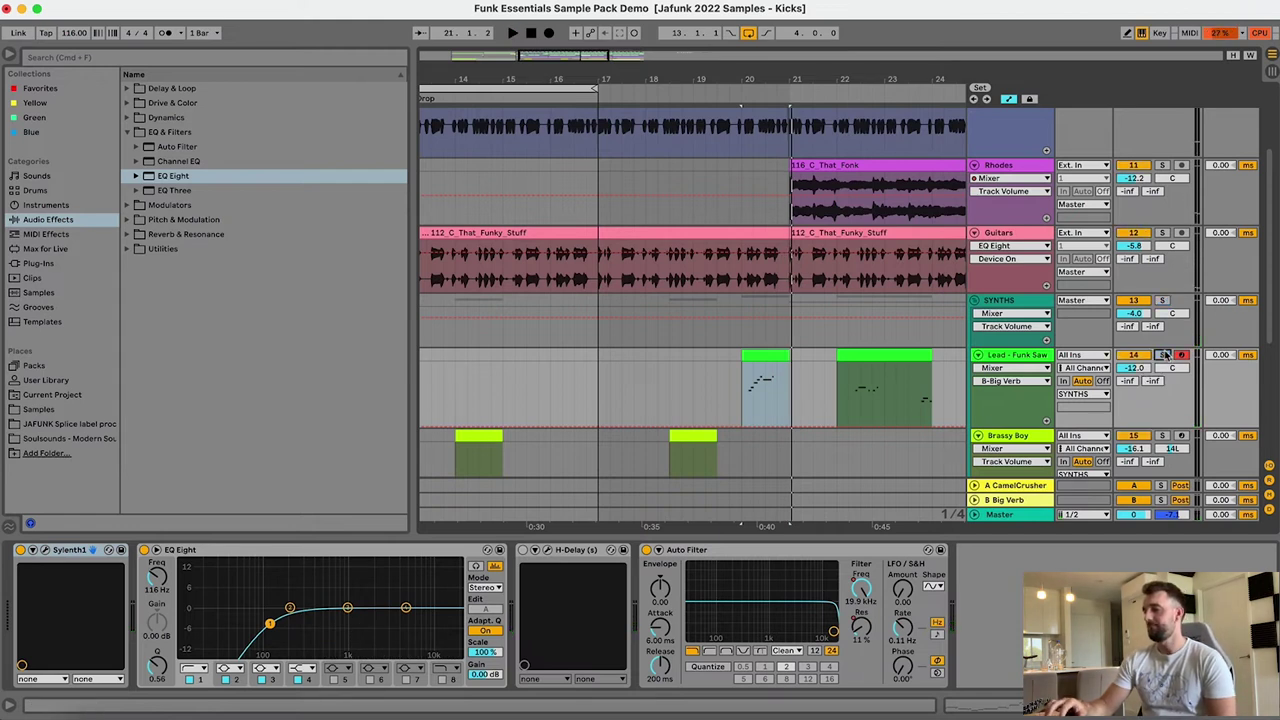
left_click(690, 358)
key("space")
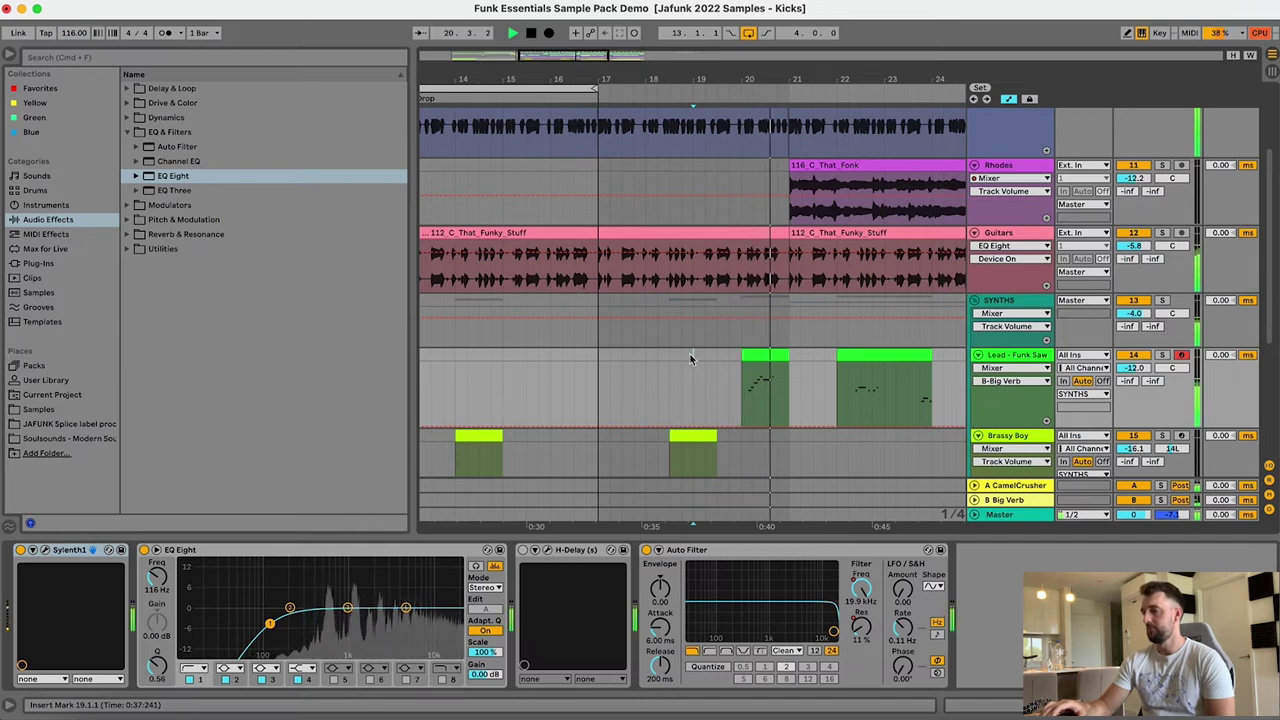
key("space")
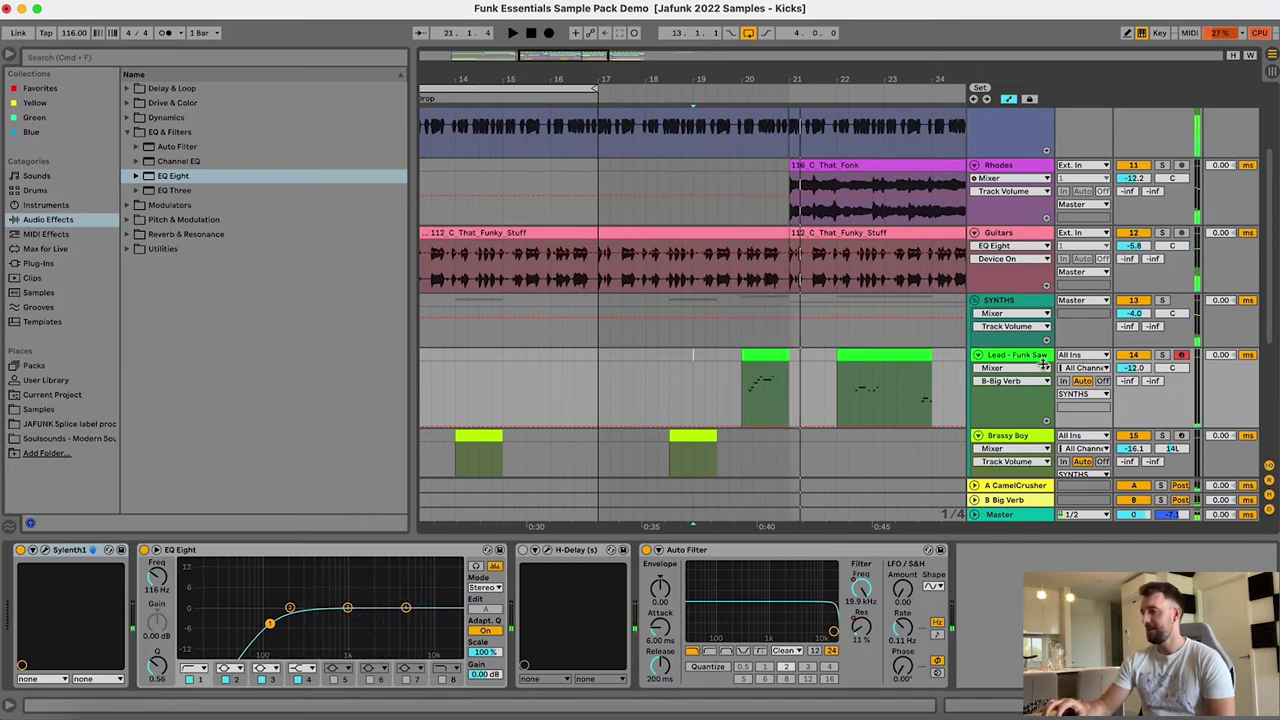
- Re-enable the Lead - Funk Saw track's H-Delay, restore its B Big Verb send to -8.0 and audition the mix from 19.1.1
left_click(1040, 358)
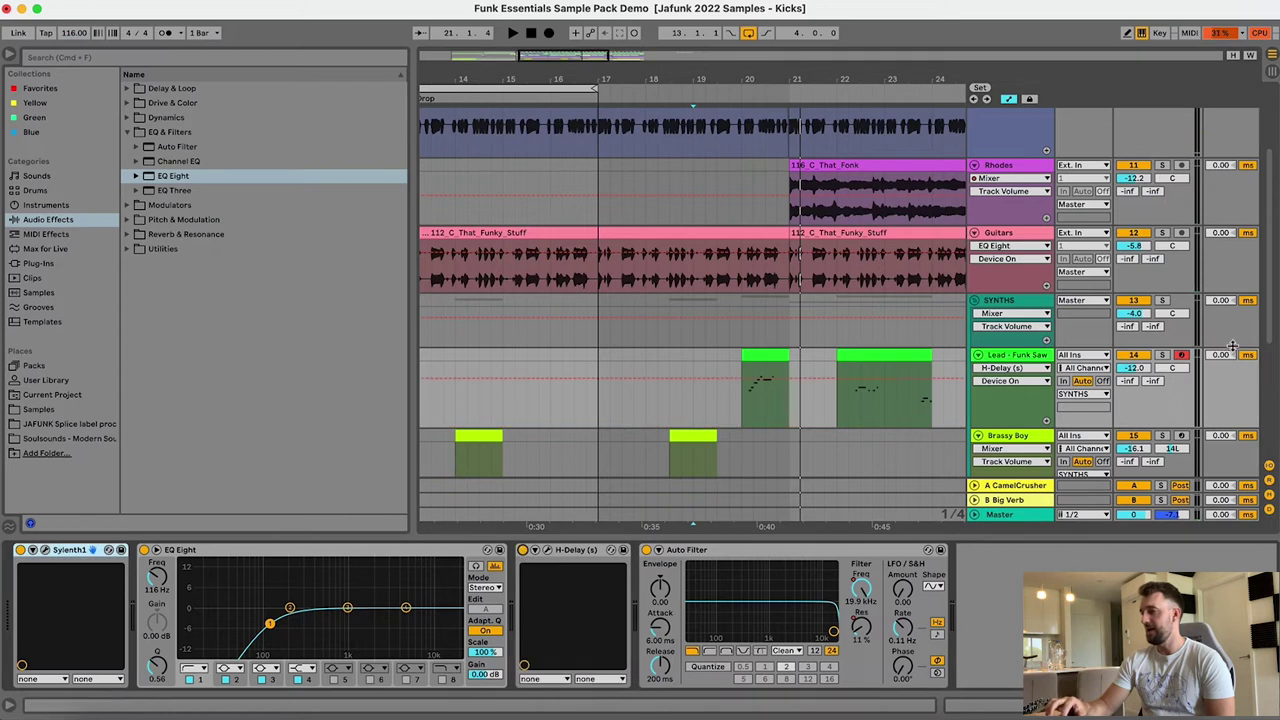
left_click_drag(1155, 381, 1158, 390)
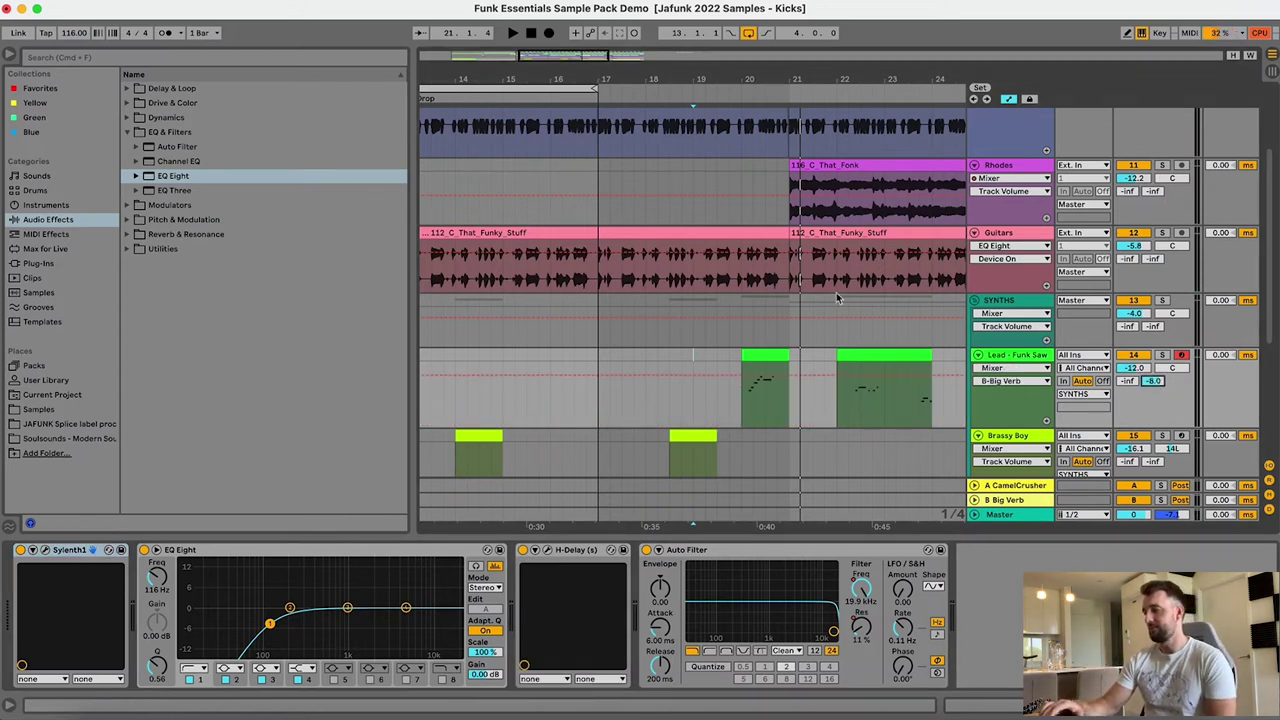
key("space")
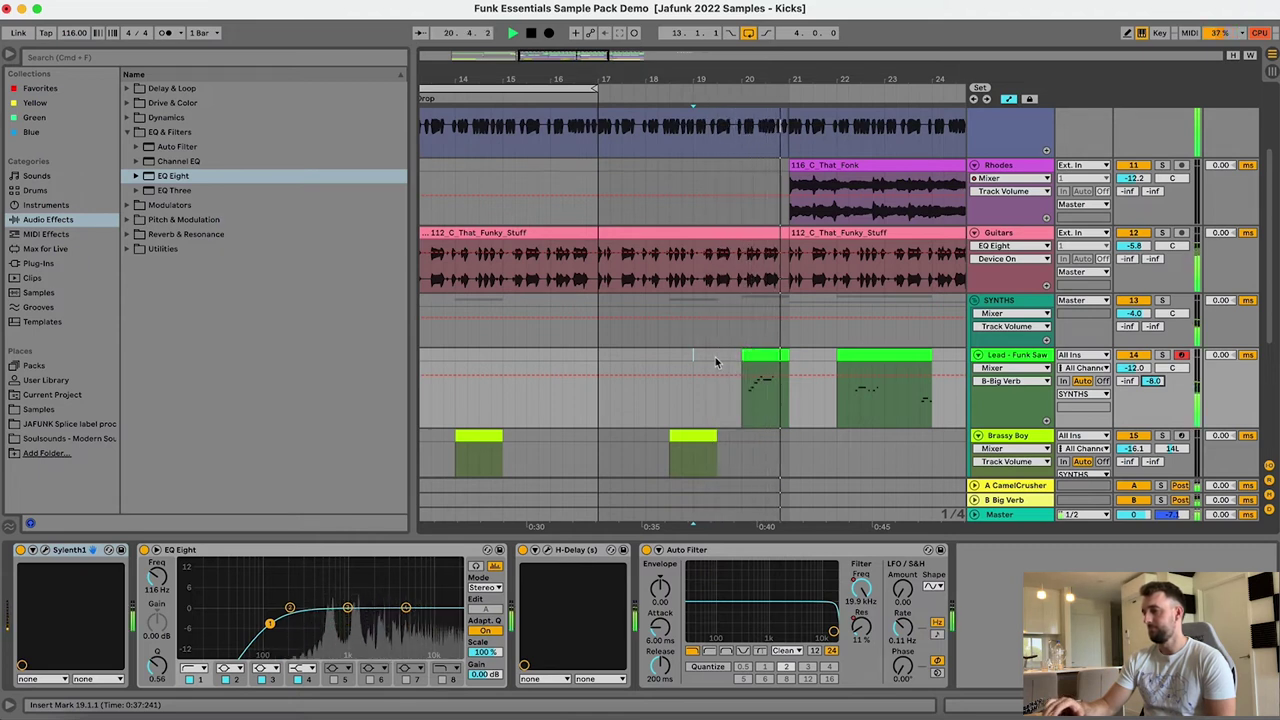
key("space")
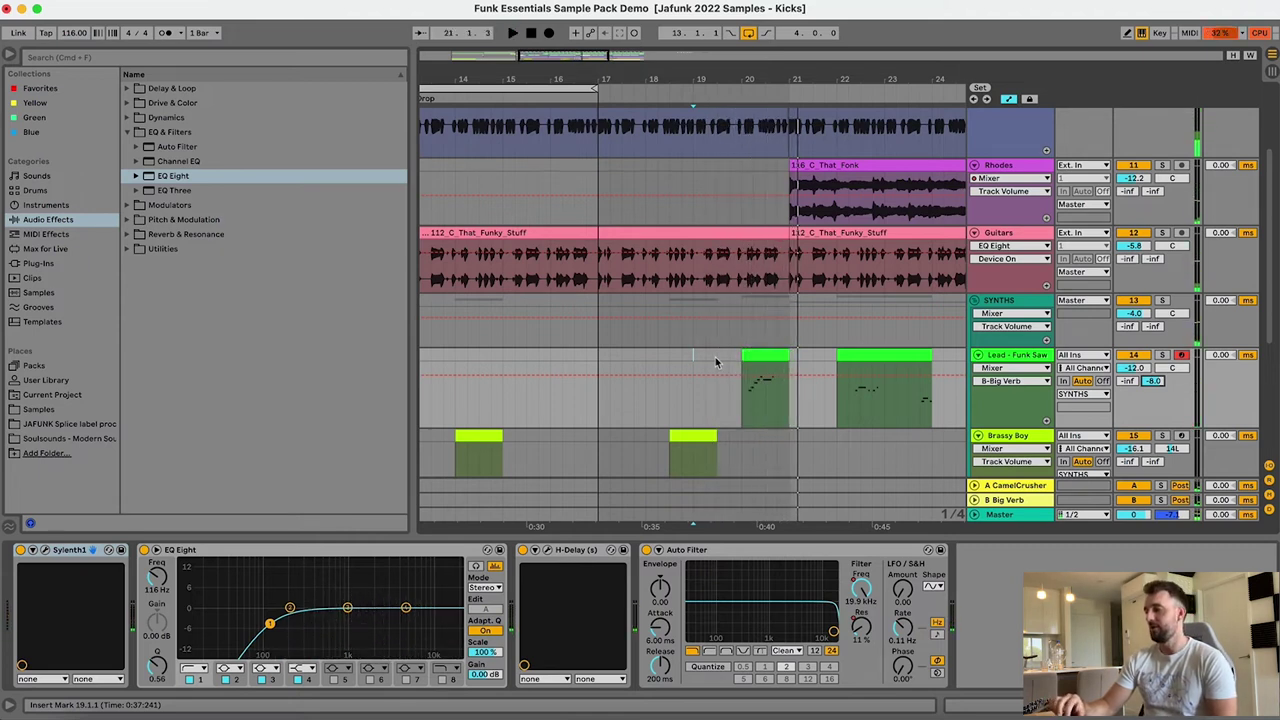
- Select the Brassy Boy clip at bar 14, close its Sylenth1 window and audition the clip
scroll(715, 357, "down", 3)
scroll(721, 116, "down", 3)
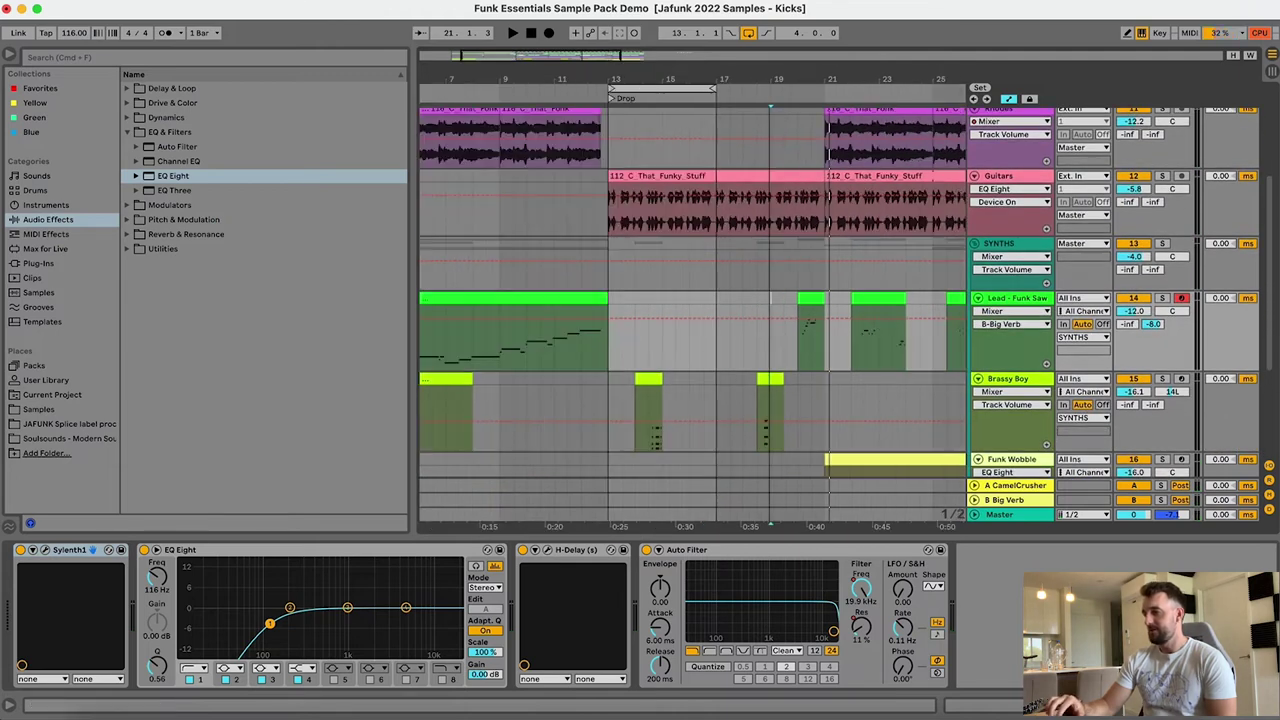
scroll(650, 380, "down", 1)
scroll(650, 380, "left", 3)
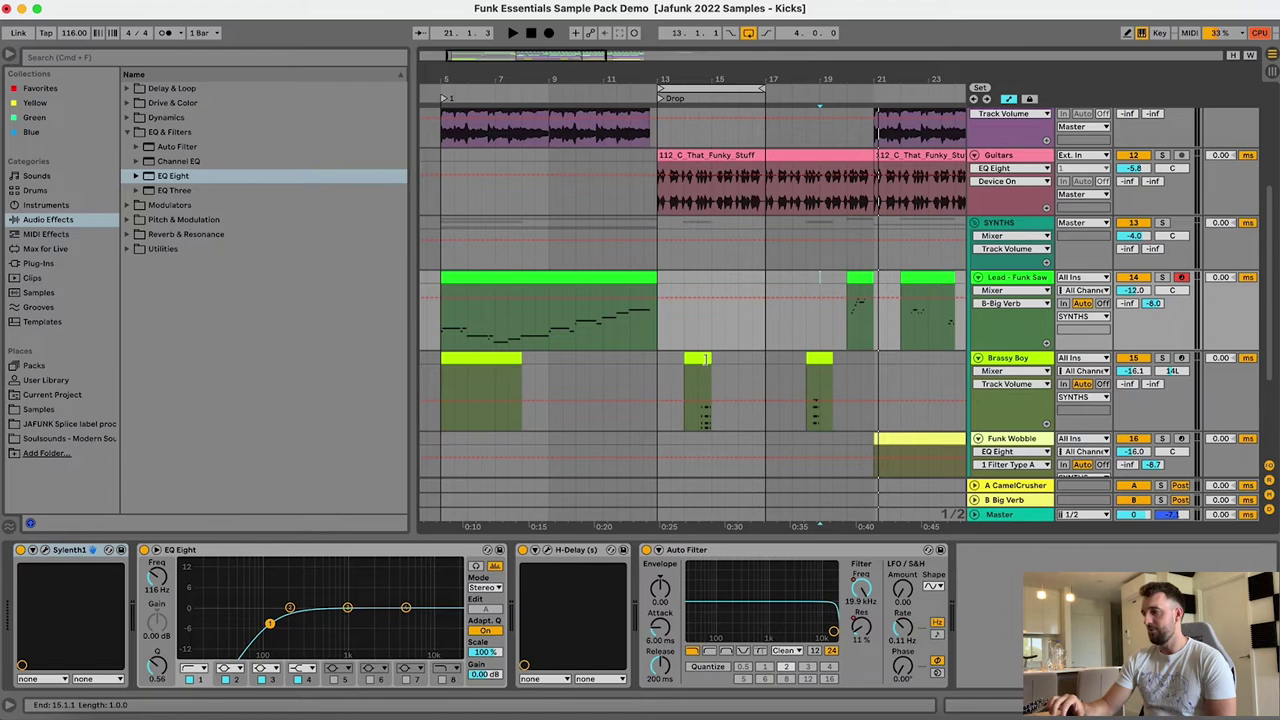
left_click(705, 358)
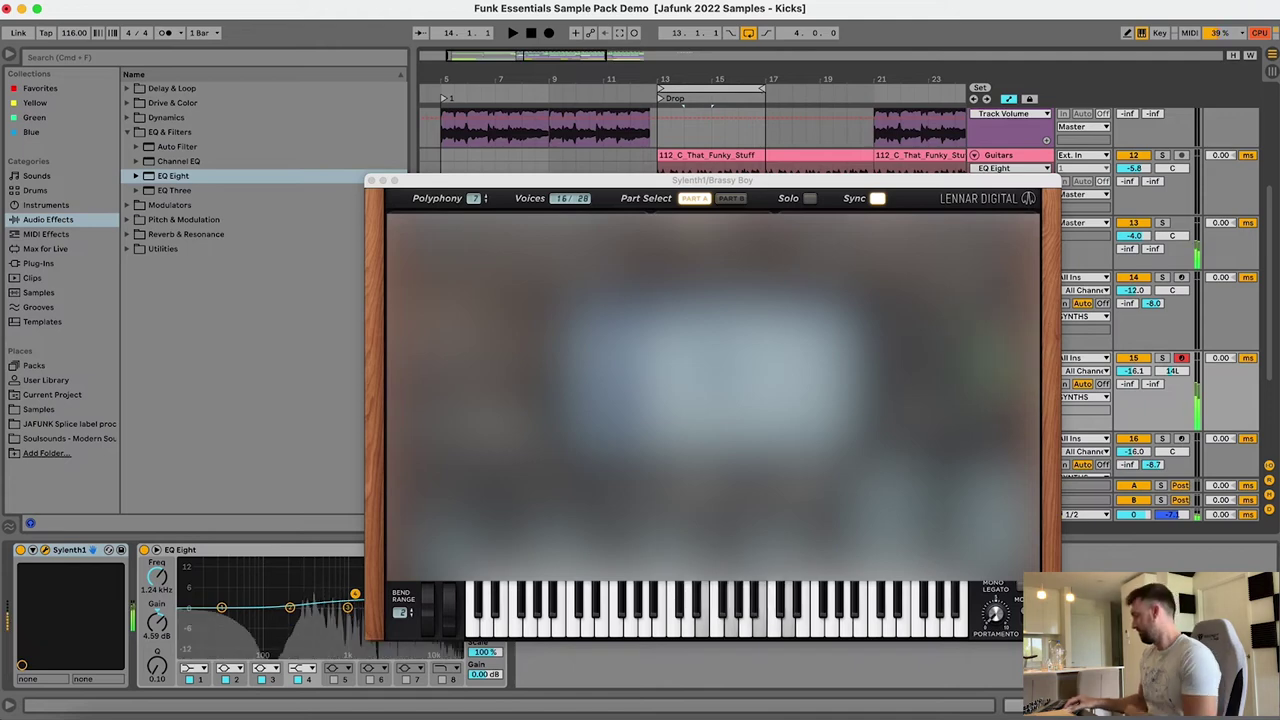
left_click(370, 181)
key("space")
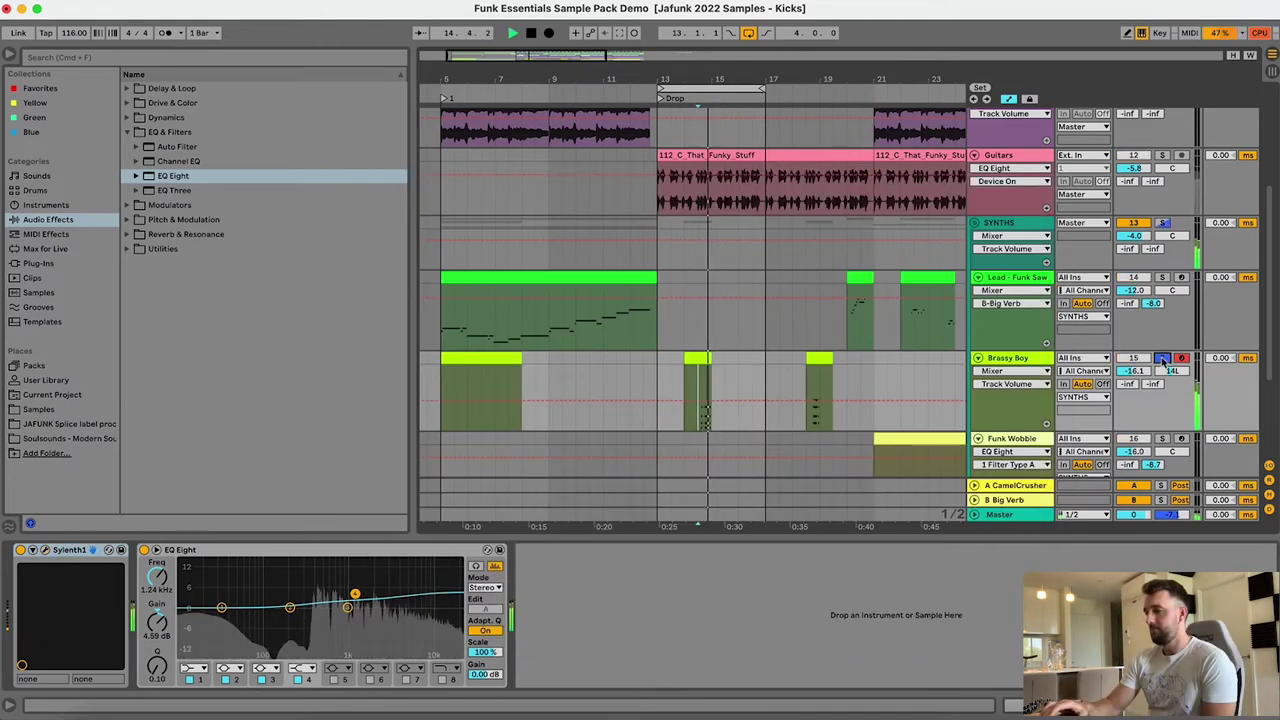
- Audition the Brassy Boy track soloed, and unsolo it to hear its bar 18 clip in the full mix
left_click(1162, 358)
key("space")
left_click(1162, 358)
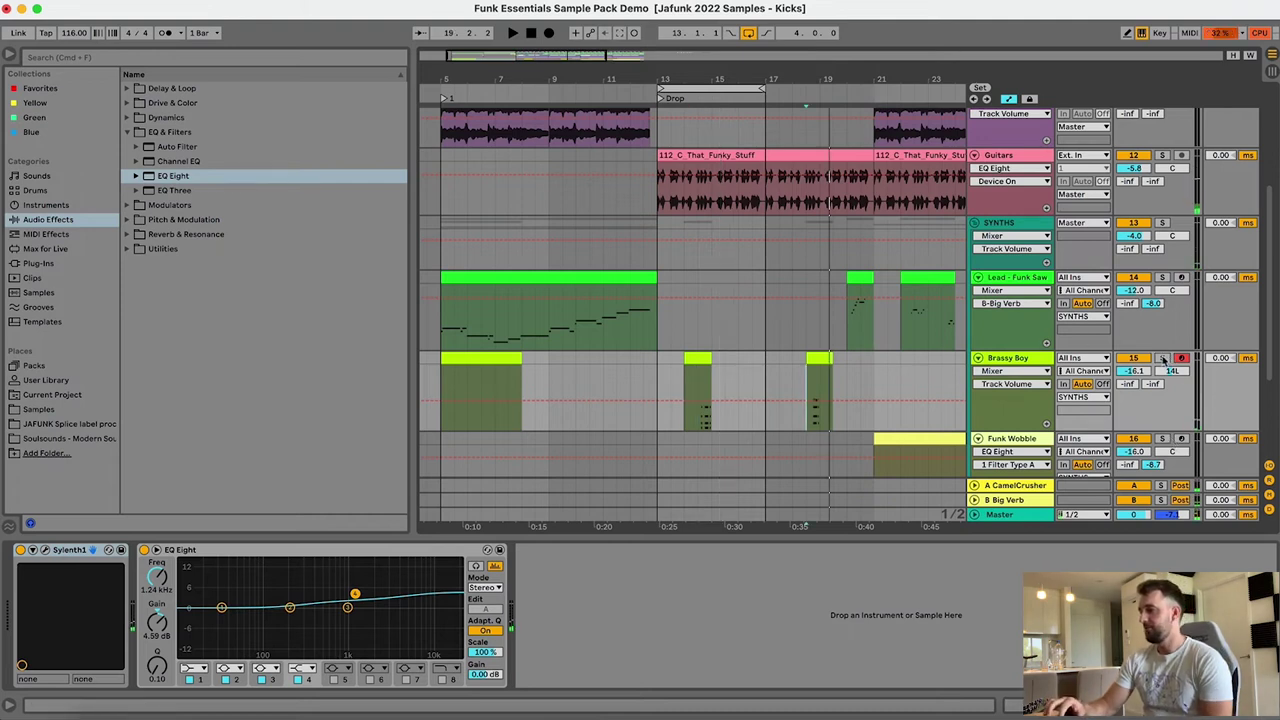
- Solo the Brassy Boy track and open the MIDI notes of its bar 14 clip for inspection
left_click(1162, 358)
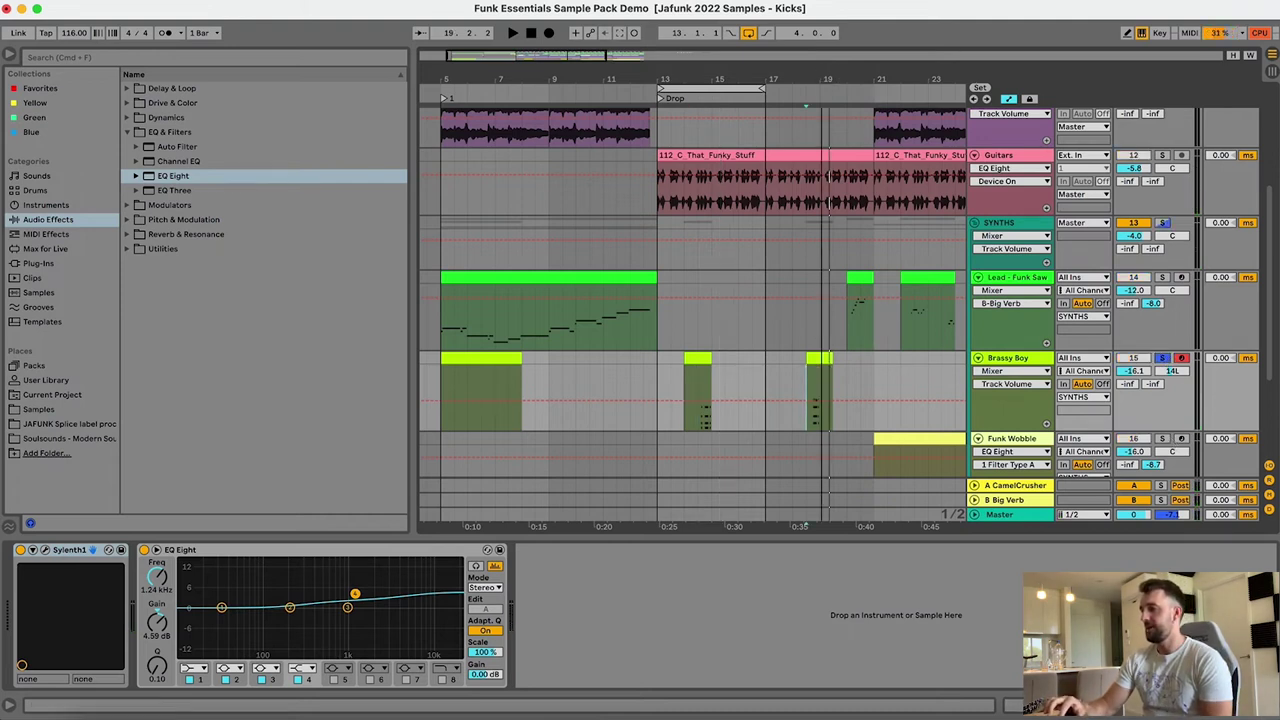
left_click_drag(823, 74, 823, 77)
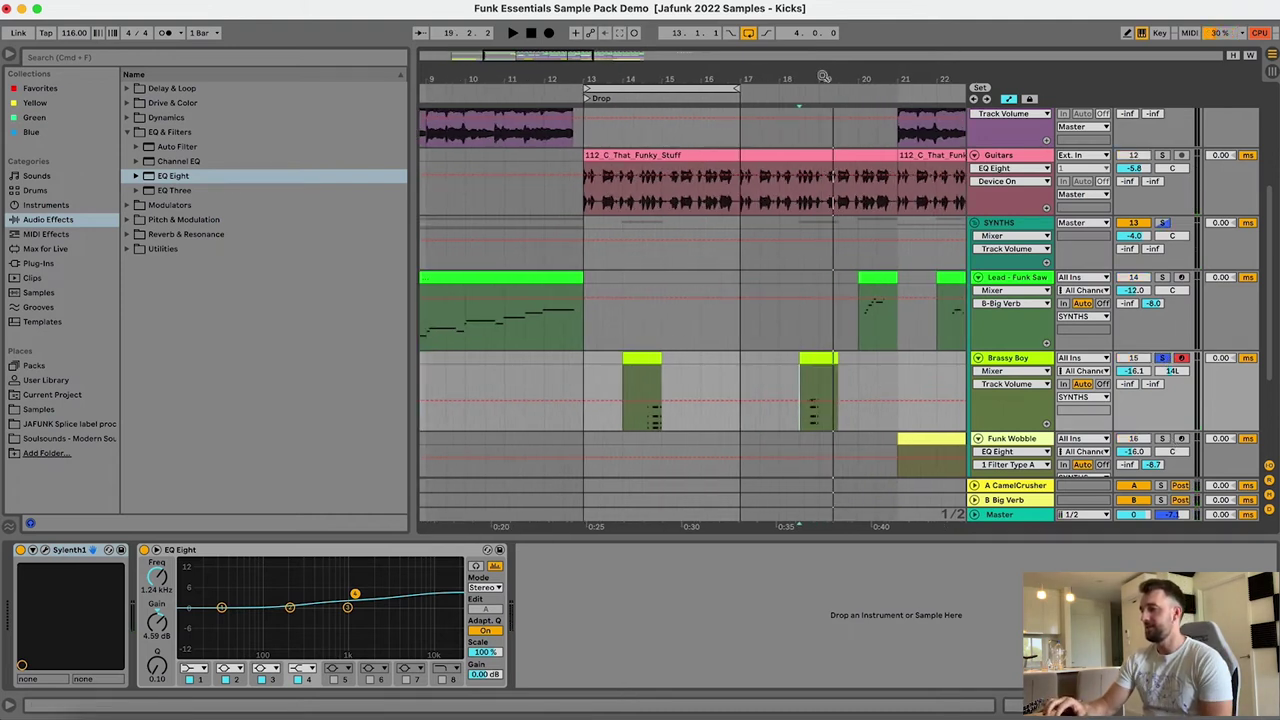
left_click(641, 368)
double_click(641, 368)
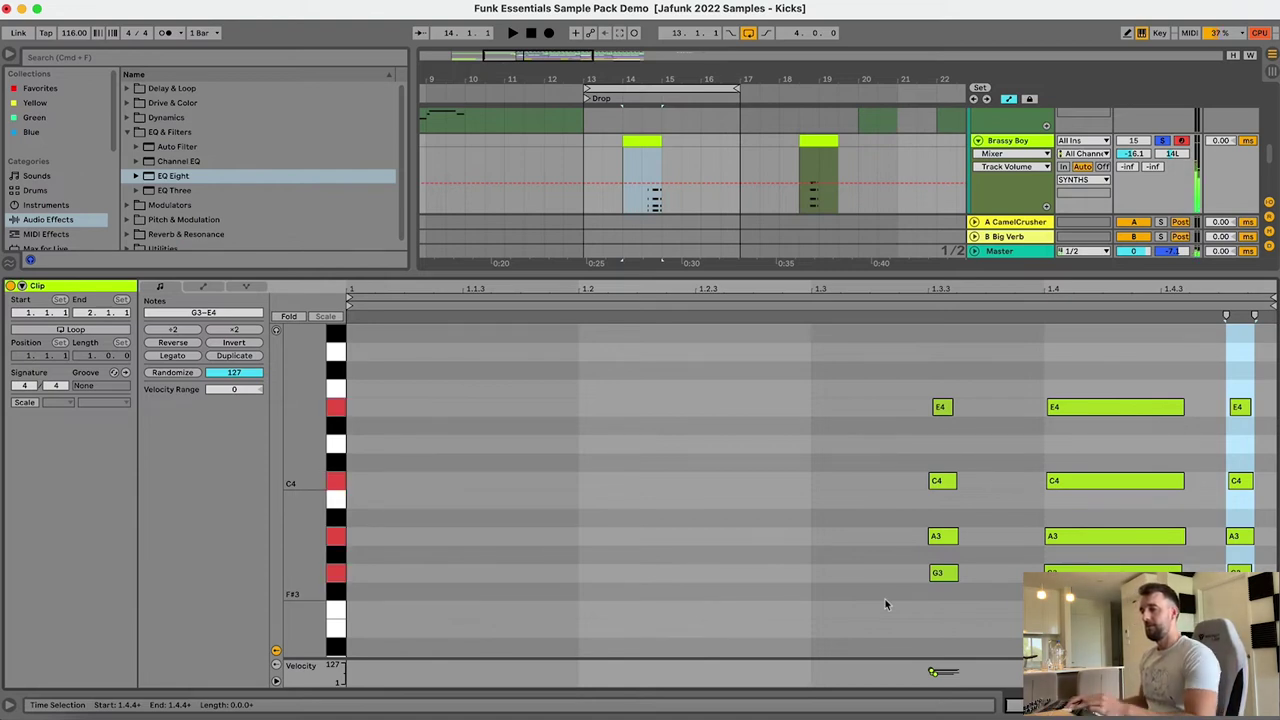
- Audition the Brassy Boy clip at bar 18, examine its chord notes and close the note editor
left_click(805, 143)
key("space")
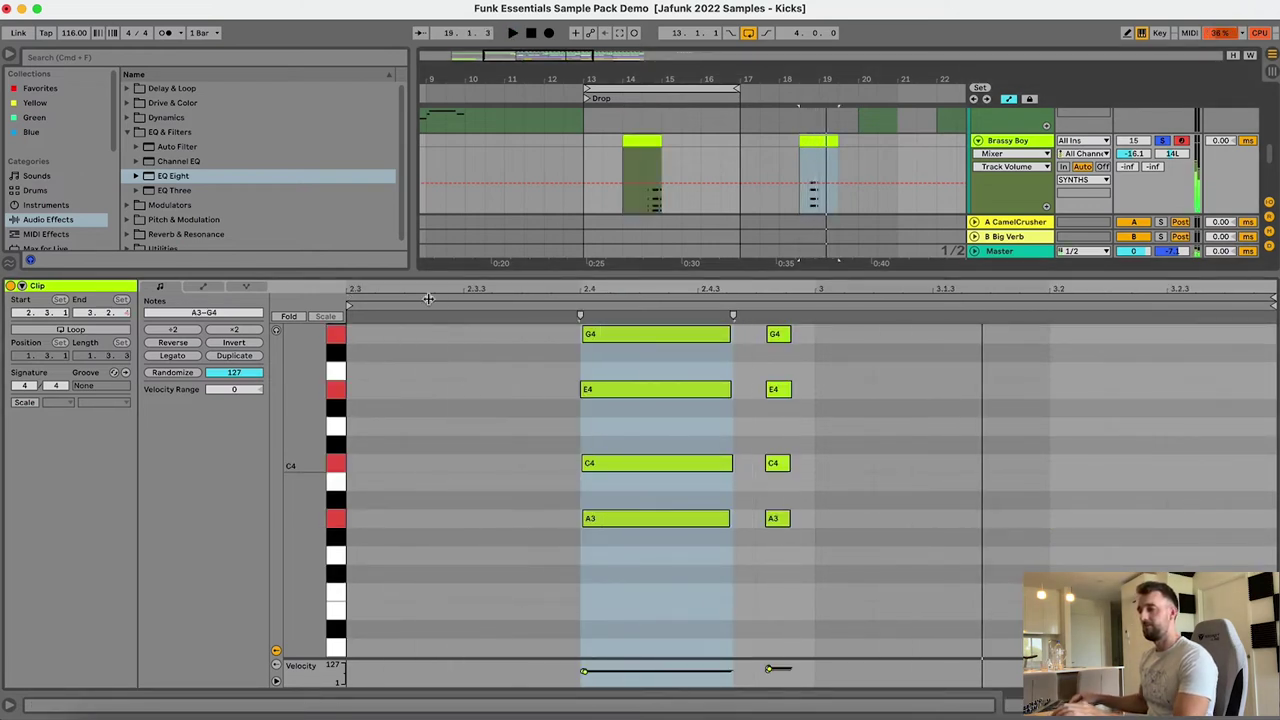
scroll(494, 399, "up", 1)
scroll(494, 401, "up", 1)
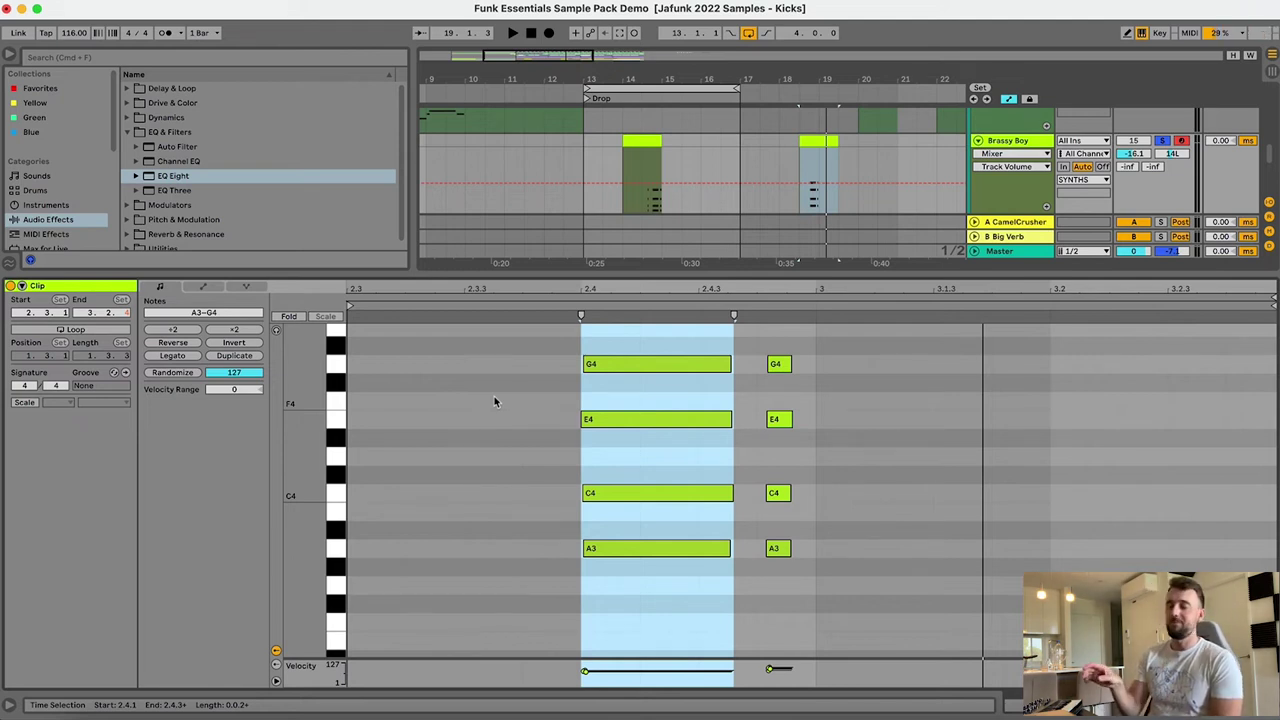
key("super+alt+l")
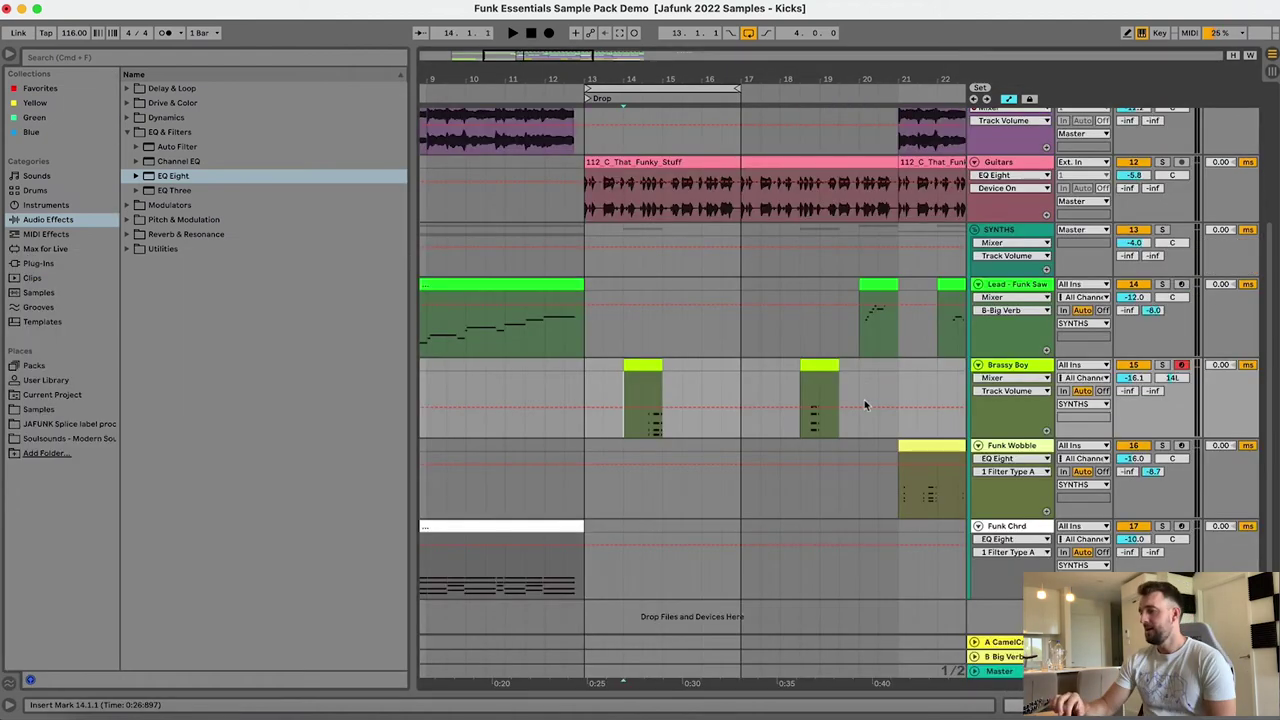
- Solo the Funk Wobble track and audition its clip from bar 21
left_click(912, 447)
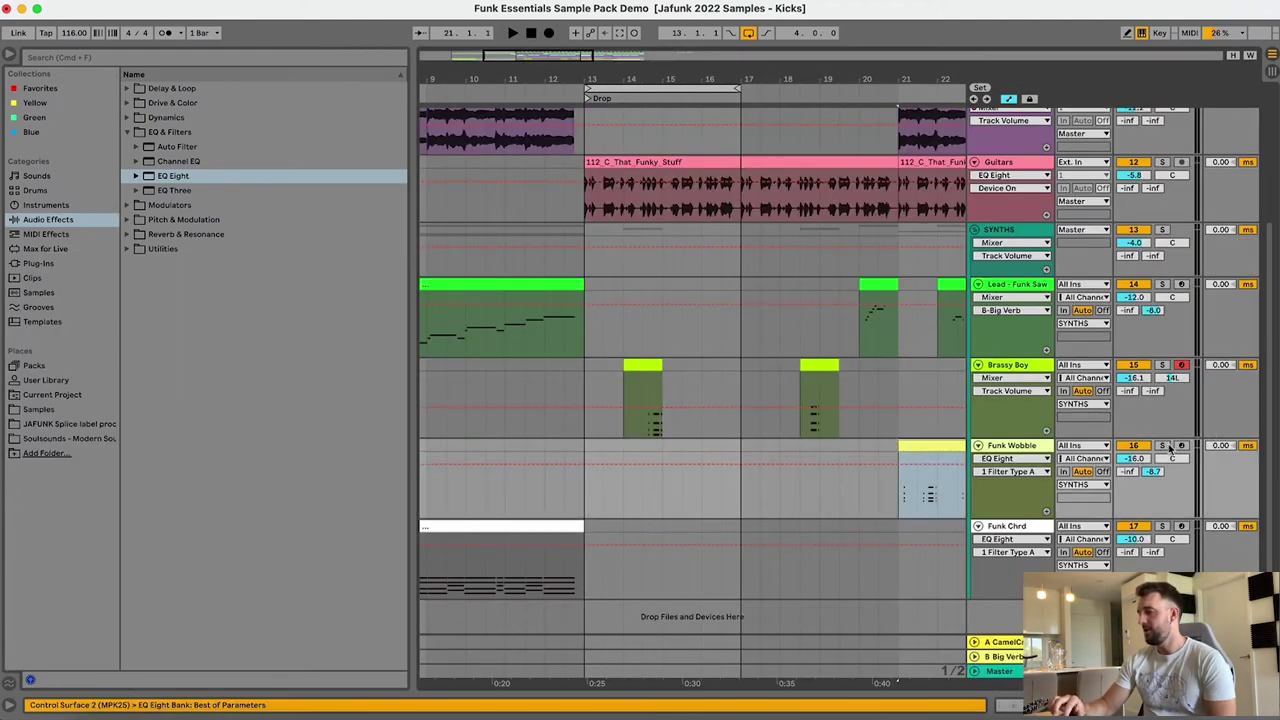
left_click(1163, 446)
key("space")
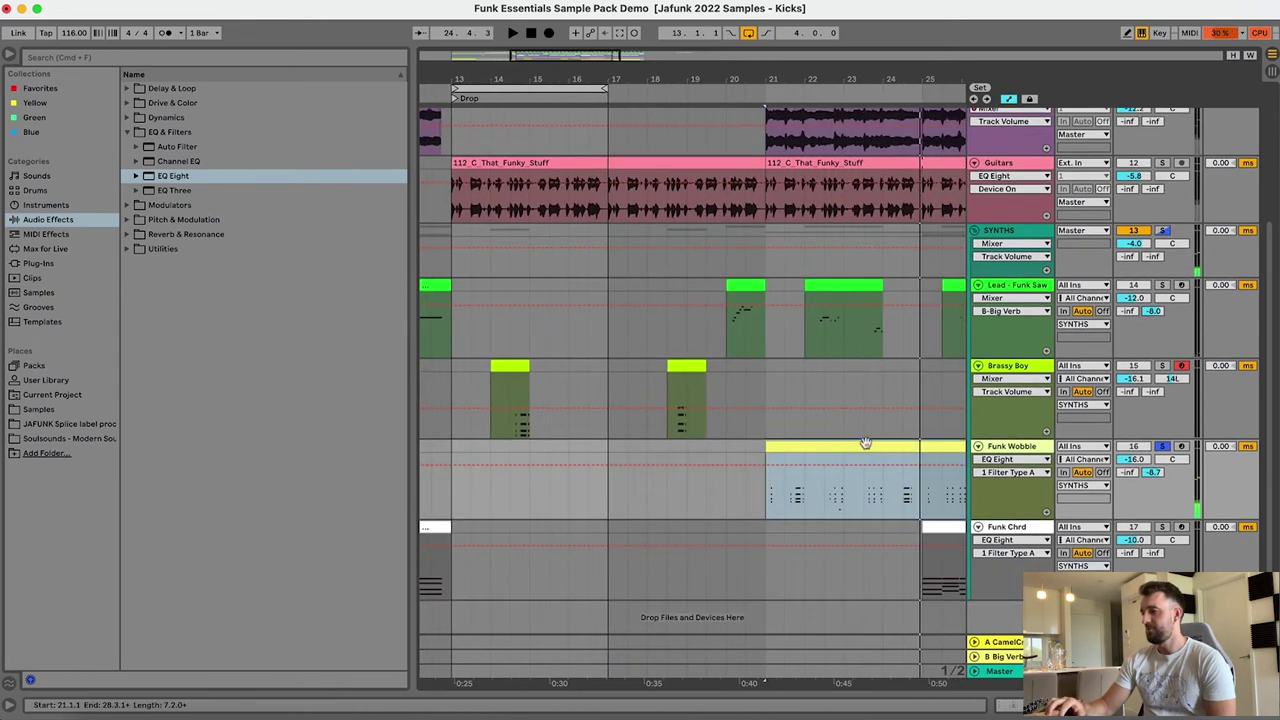
- Open the Funk Wobble clip's MIDI notes, examine its chord pattern and return to the device view
double_click(866, 444)
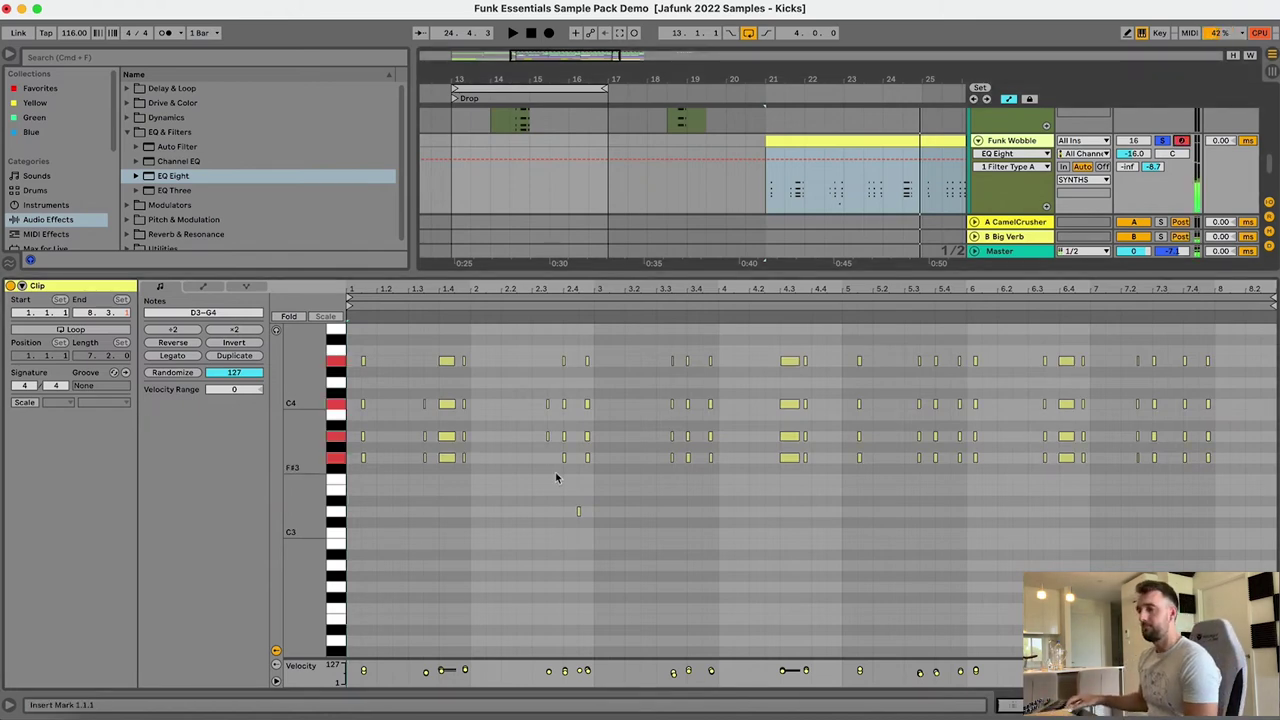
key("shift+Tab")
double_click(871, 288)
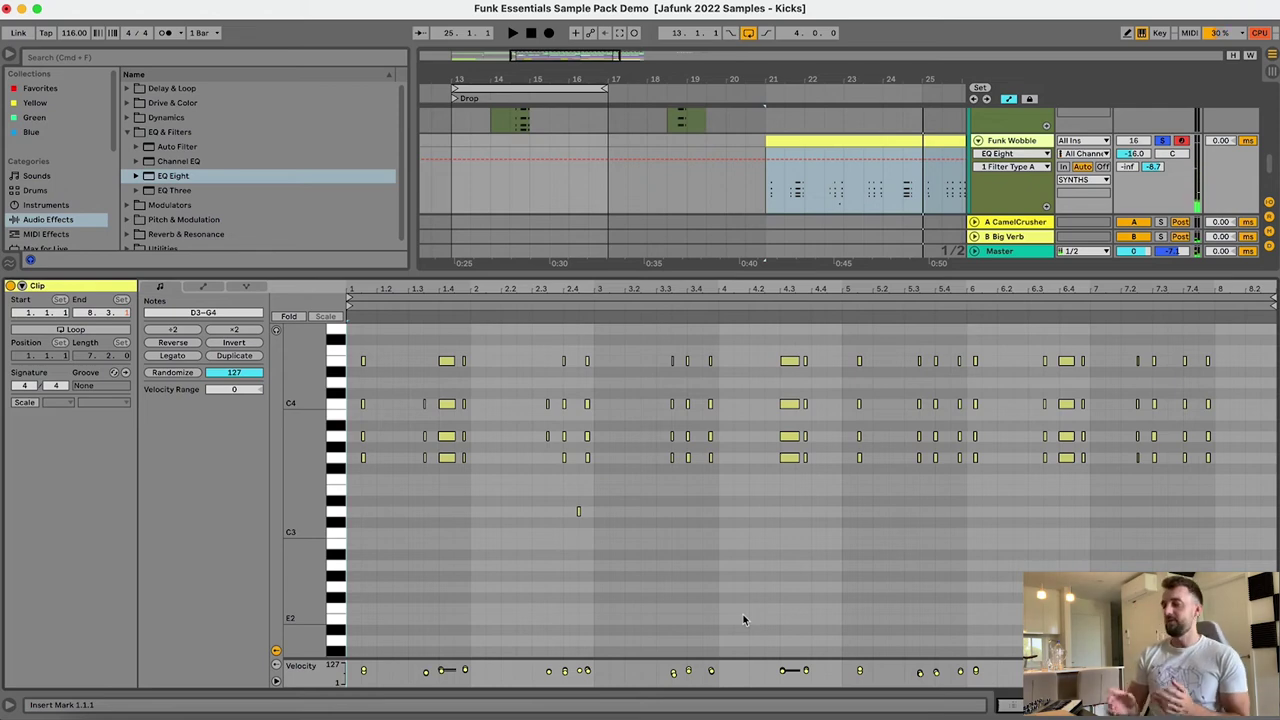
key("shift+Tab")
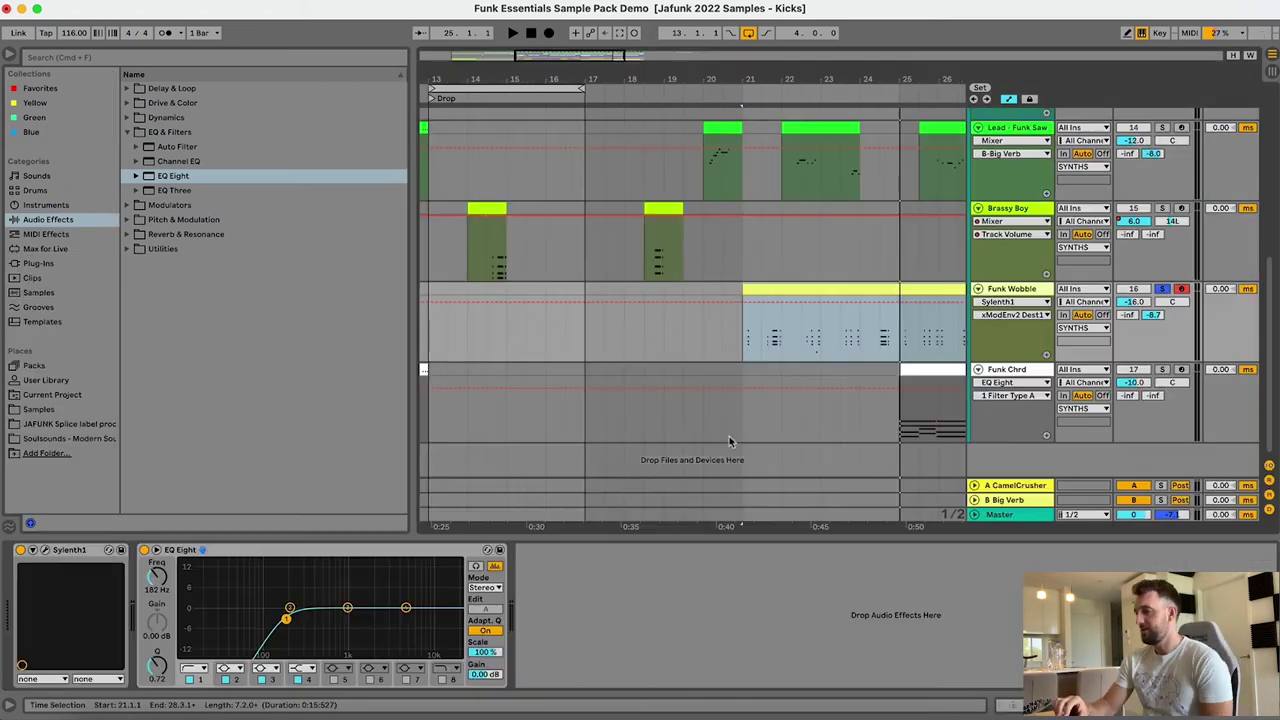
- Select the Funk Chrd clip spanning bars 5 to 13 and solo the Funk Chrd track in place of Funk Wobble
key("Down")
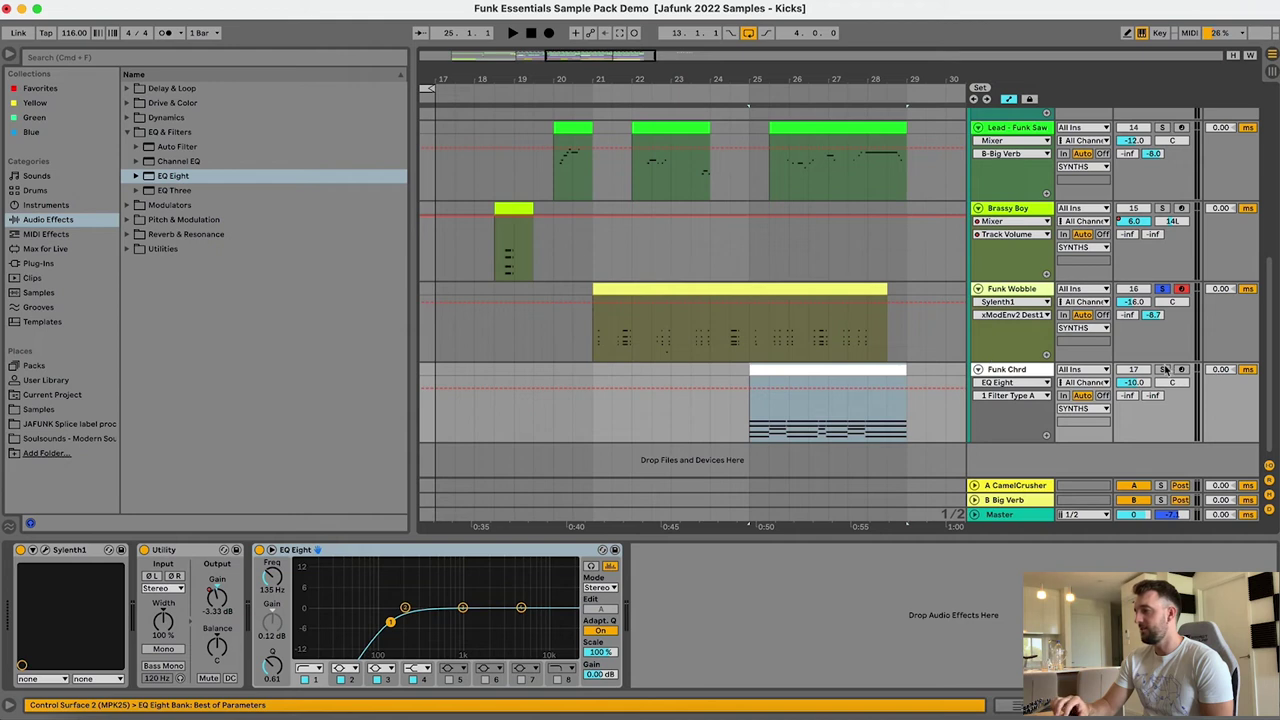
key("Left")
scroll(500, 362, "left", 2)
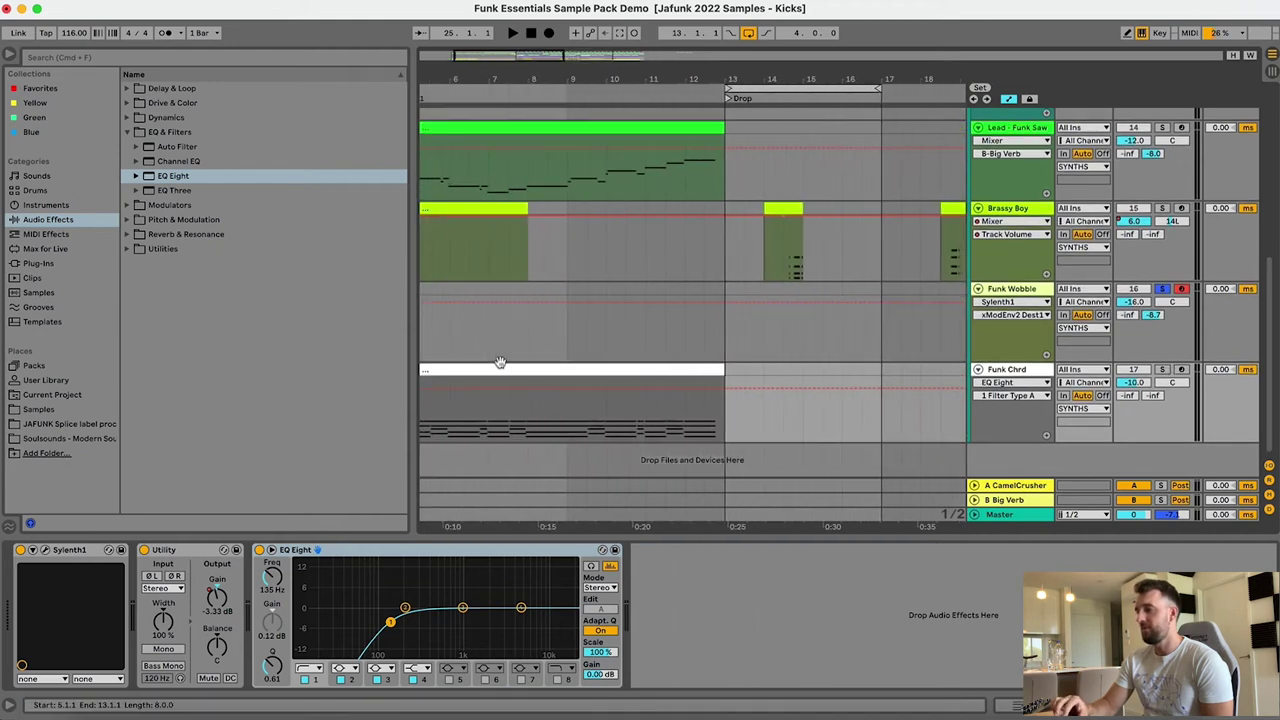
scroll(625, 365, "left", 2)
left_click(635, 374)
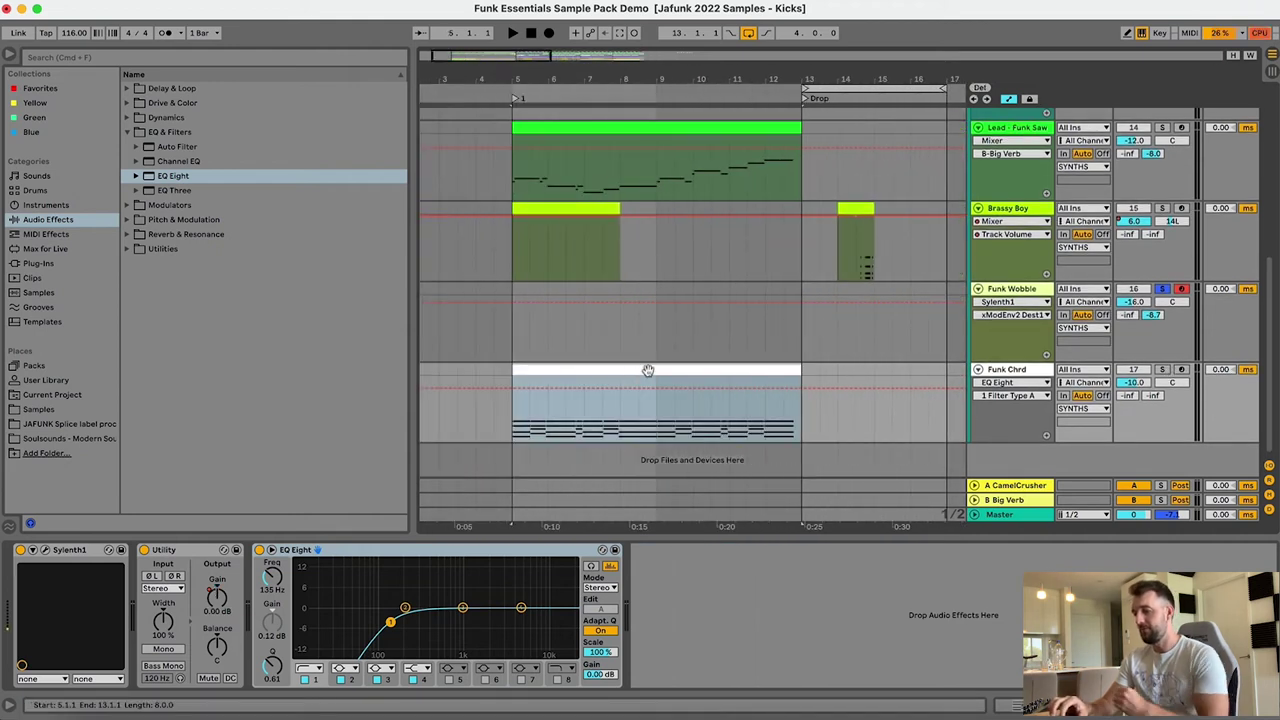
left_click(1162, 370)
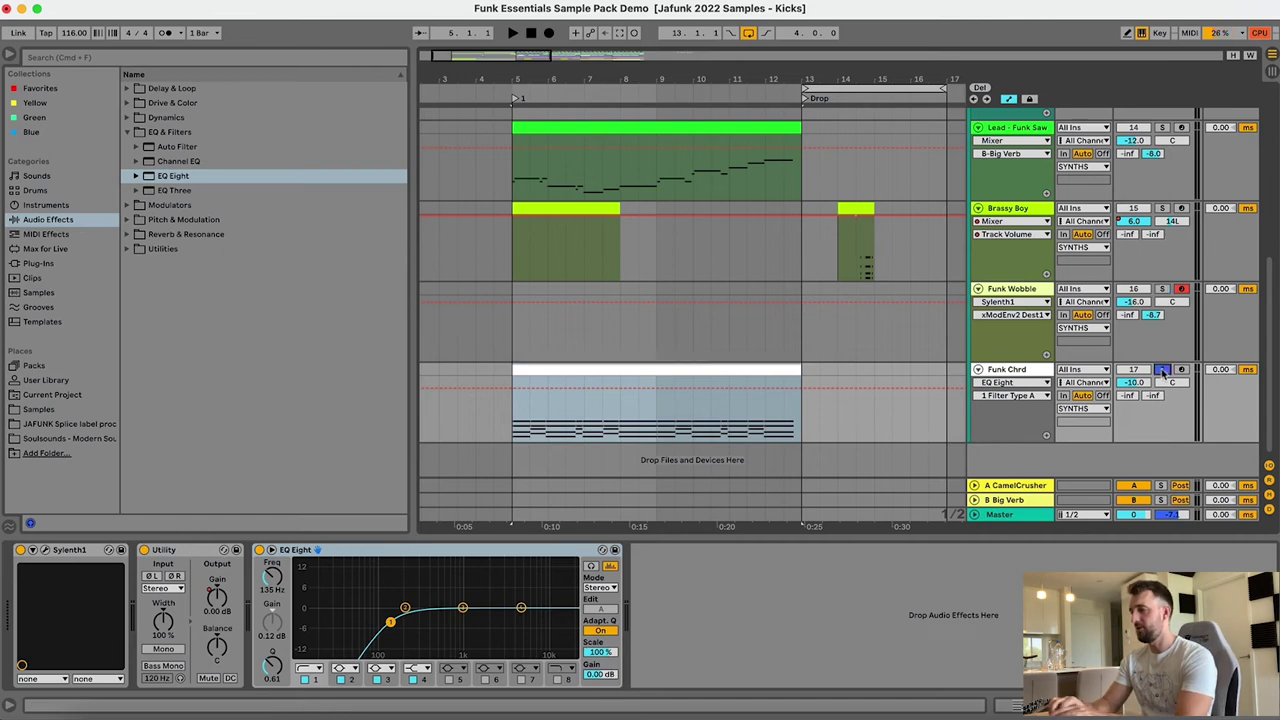
- Open the Funk Chrd clip's MIDI notes and audition the soloed chord progression from bar 5 twice
double_click(646, 363)
key("space")
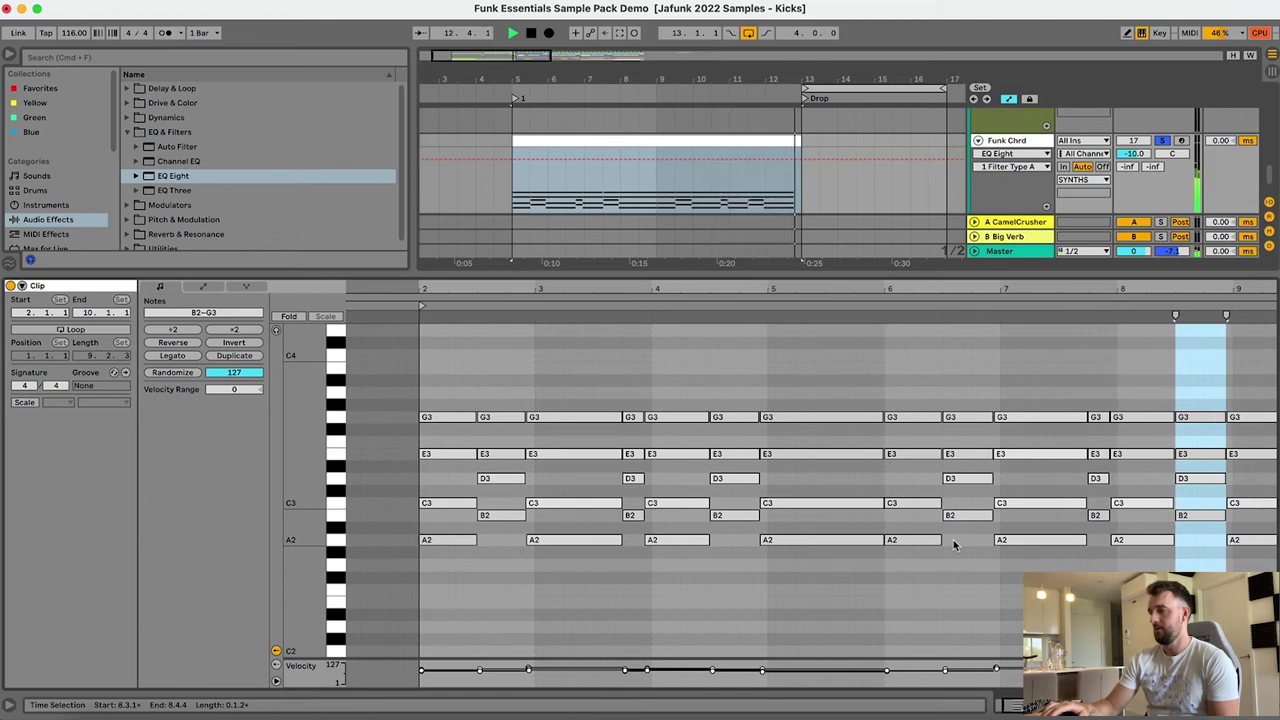
key("space")
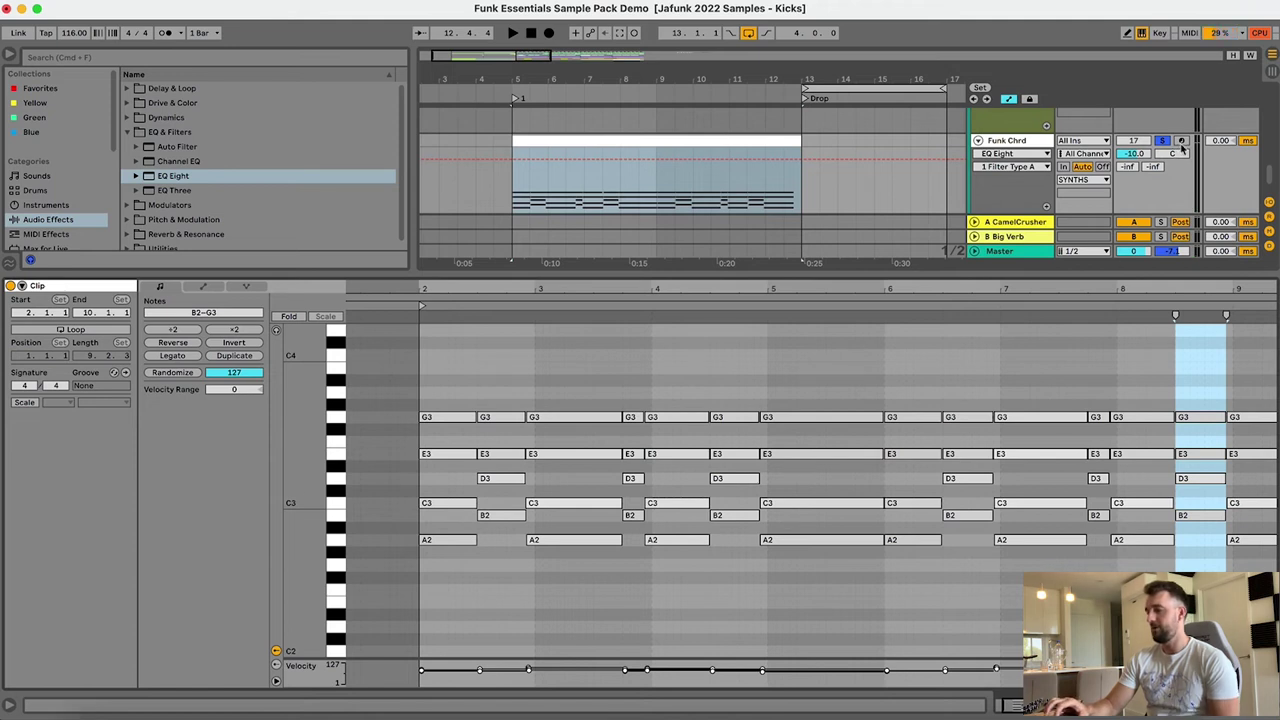
scroll(1181, 145, "up", 10)
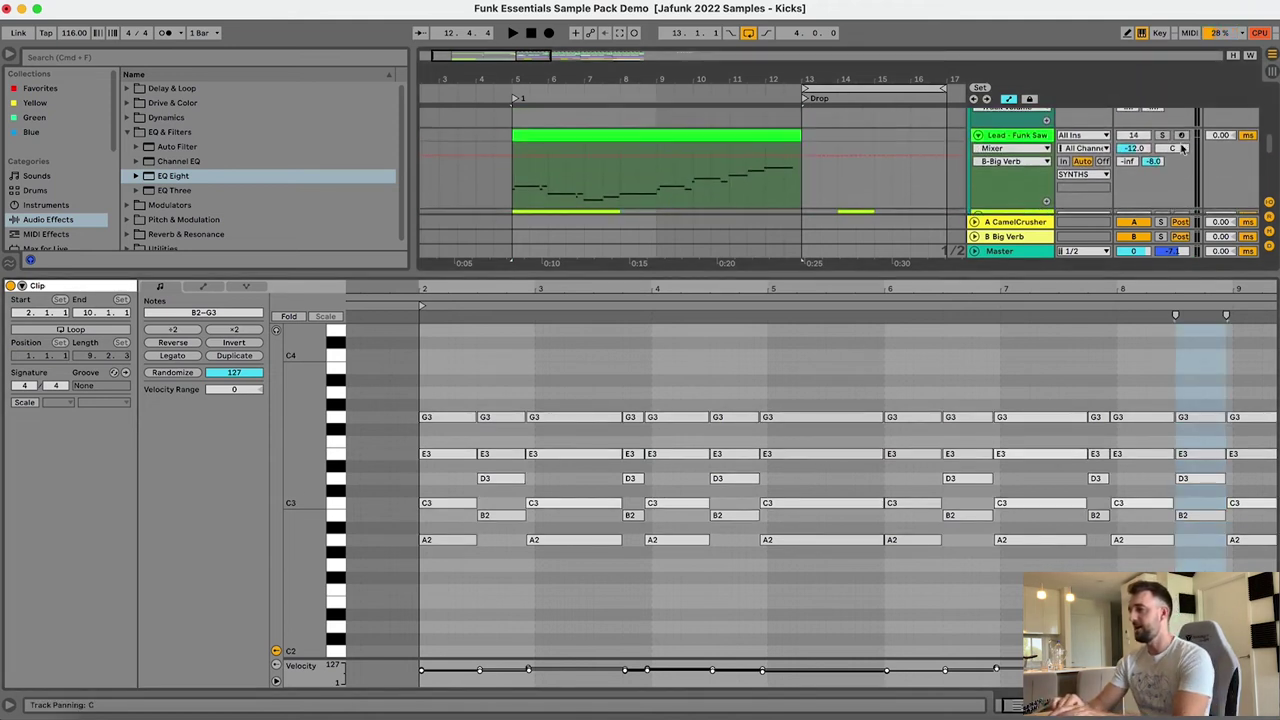
scroll(1181, 145, "down", 10)
key("space")
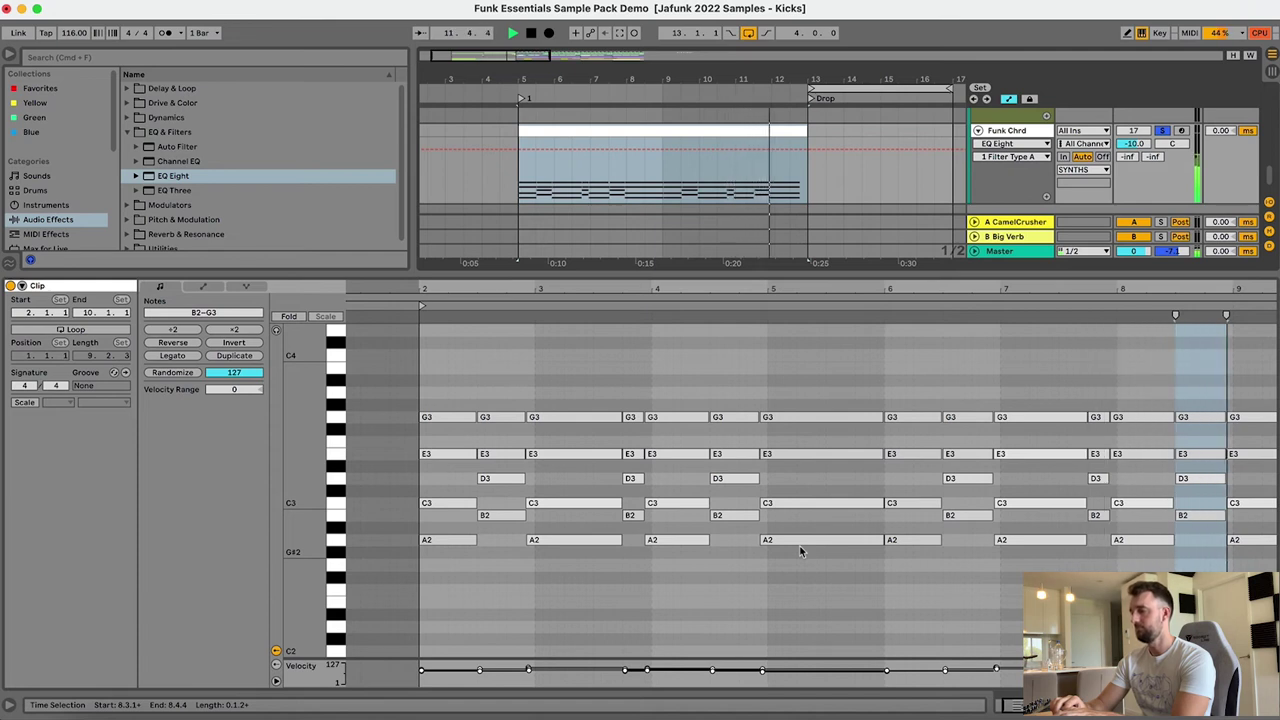
key("space")
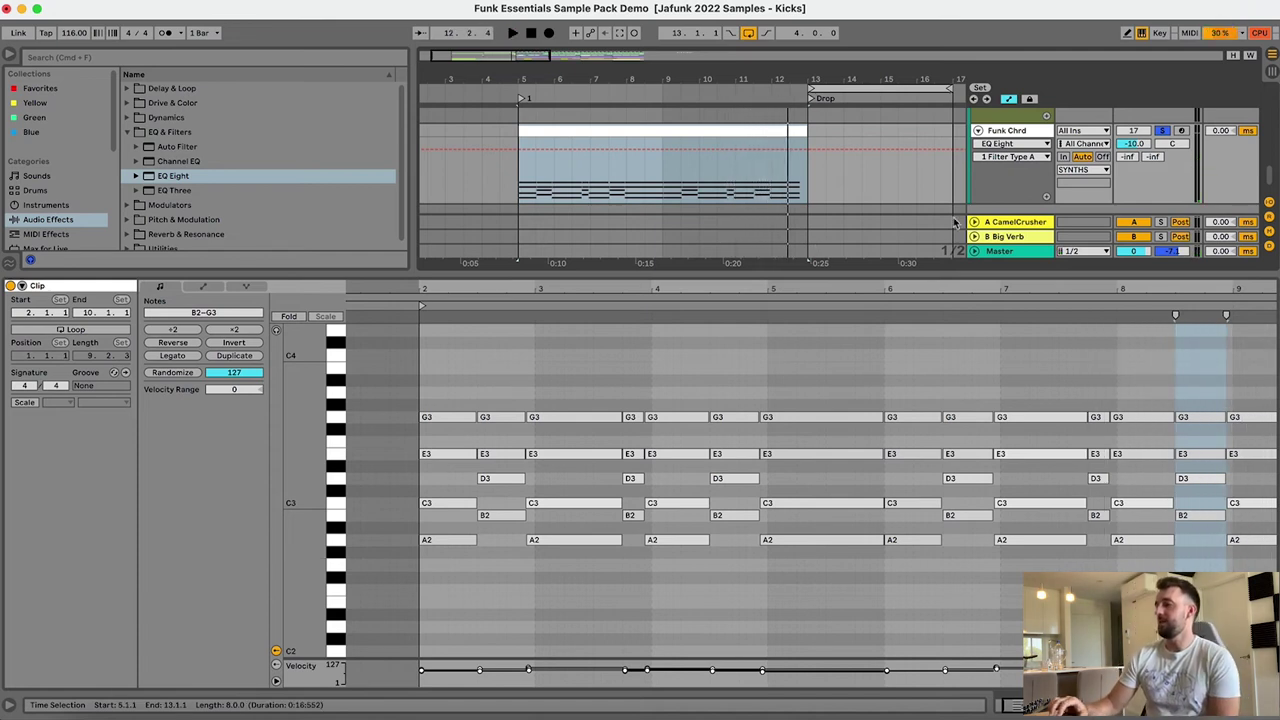